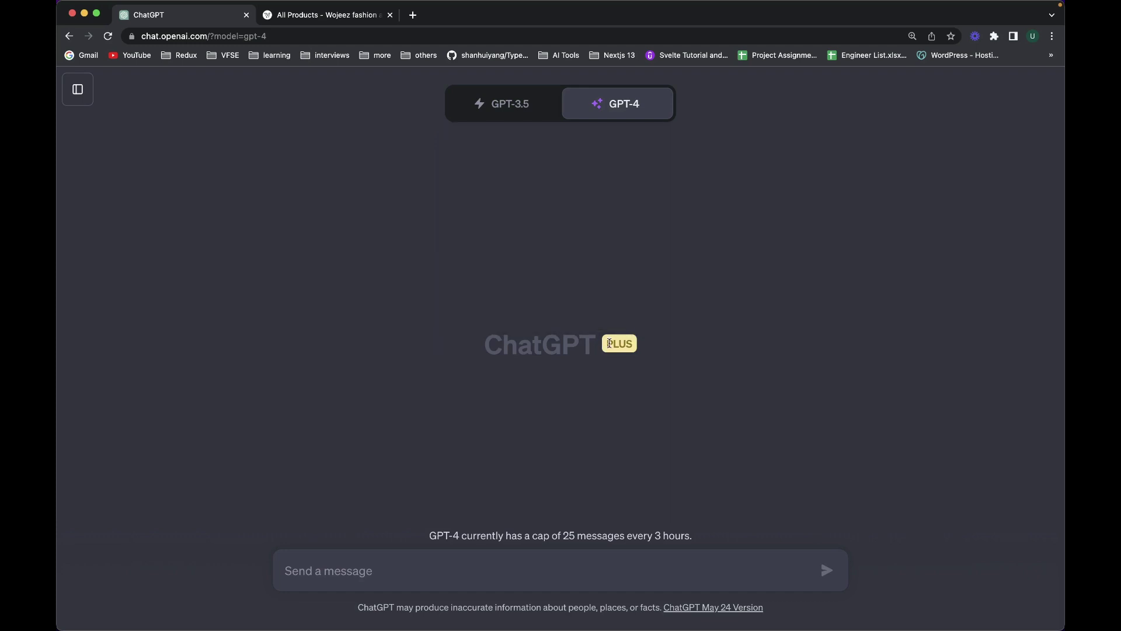
Show the GPT-4 model options: Default, Code Interpreter and Plugins
mouse_move(633, 110)
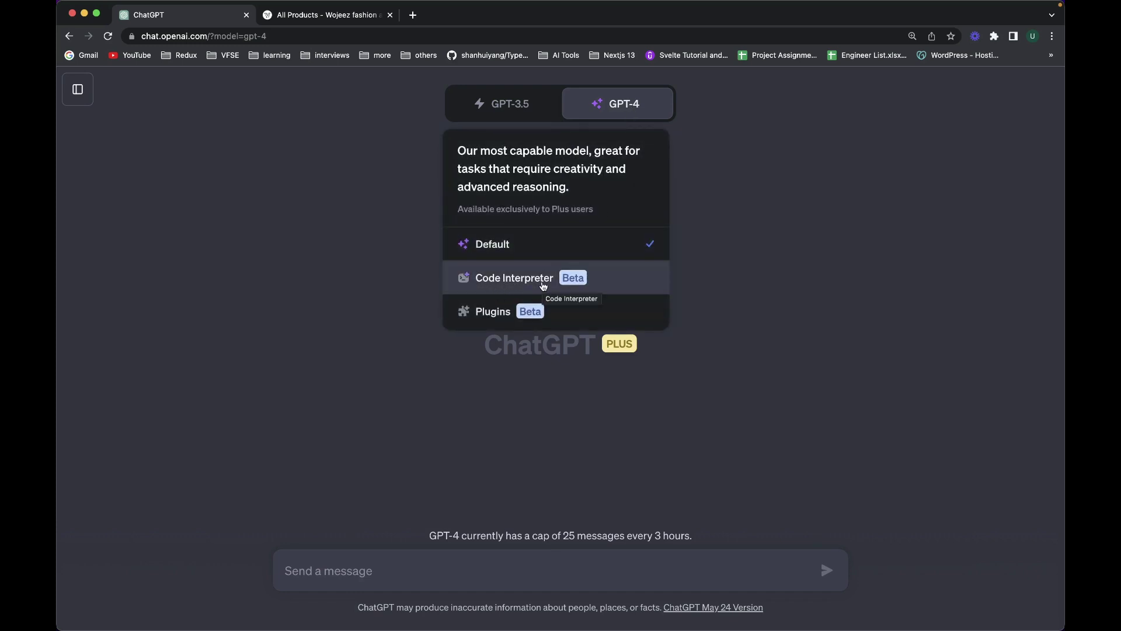
Choose Code Interpreter for the GPT-4 chat and dismiss the beta features dialog
click(490, 281)
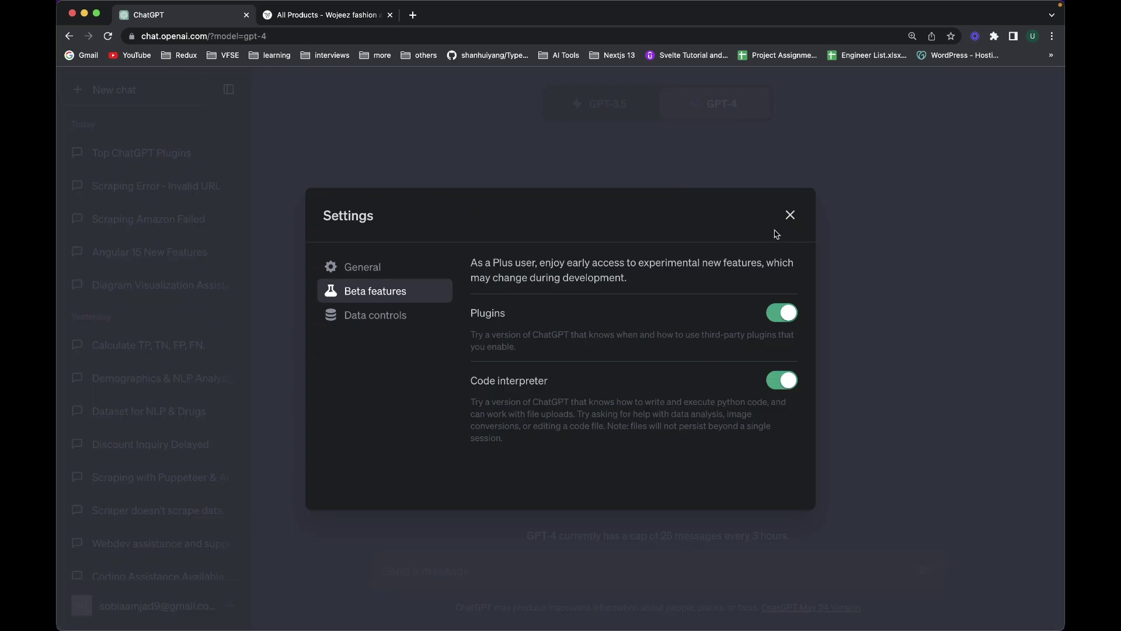
click(790, 215)
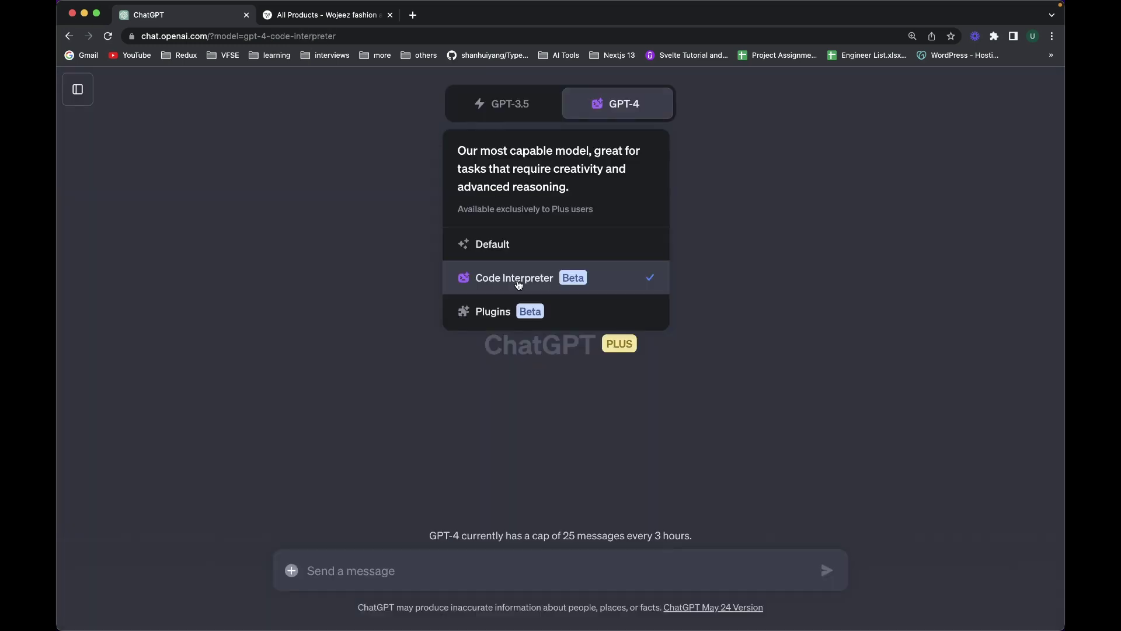
Attach the Navy Gradient YouTube thumbnail PNG to the message
click(291, 571)
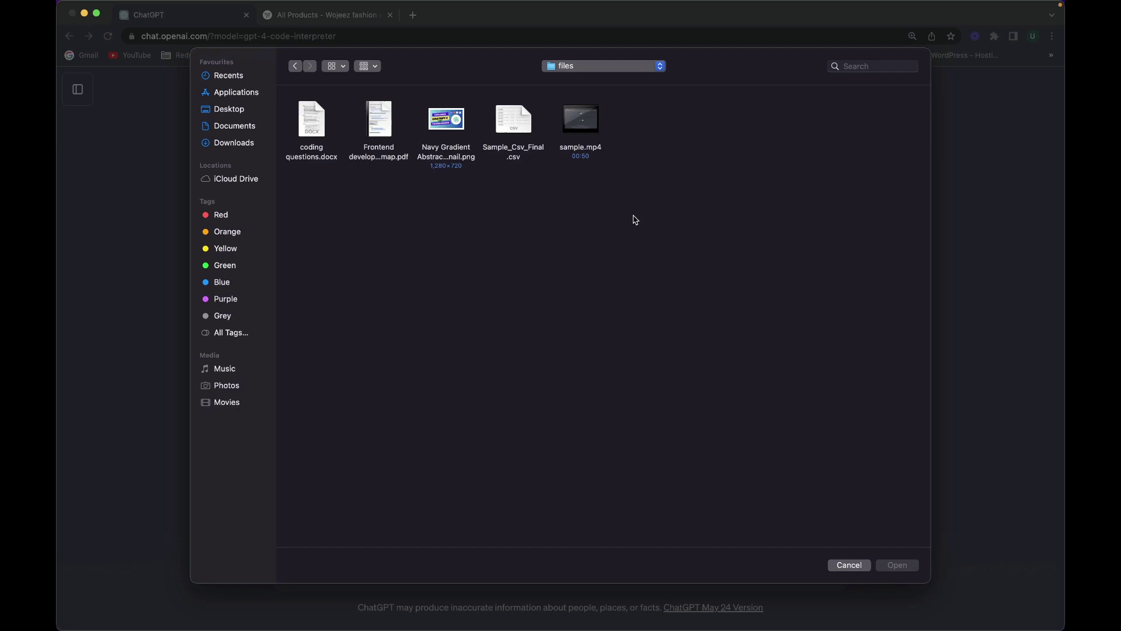
drag(634, 217, 377, 170)
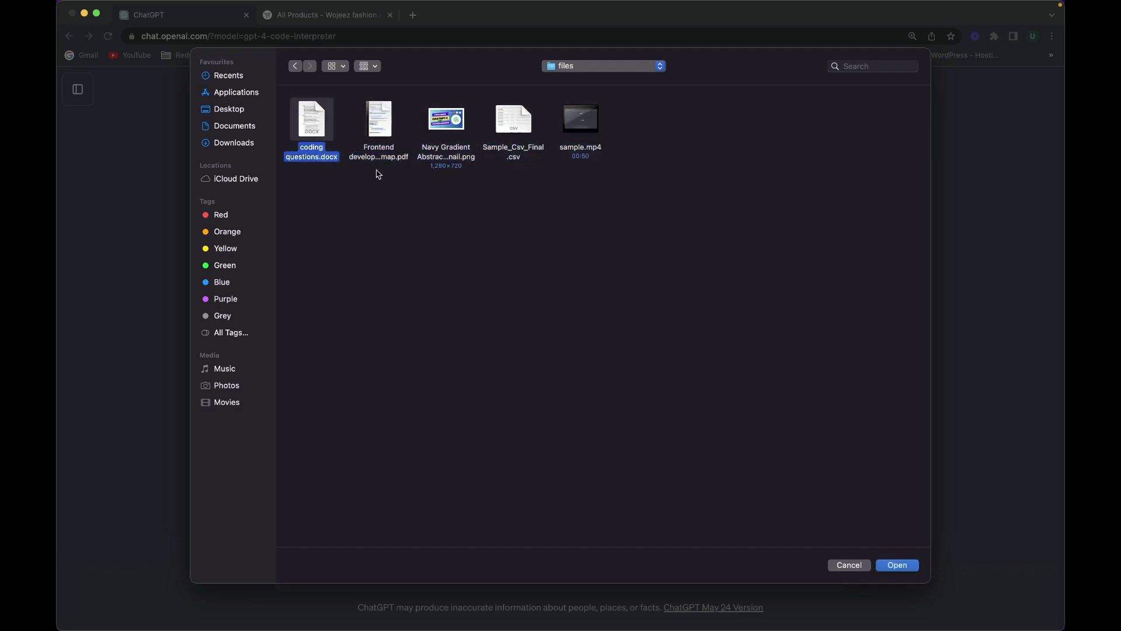
click(378, 170)
click(453, 123)
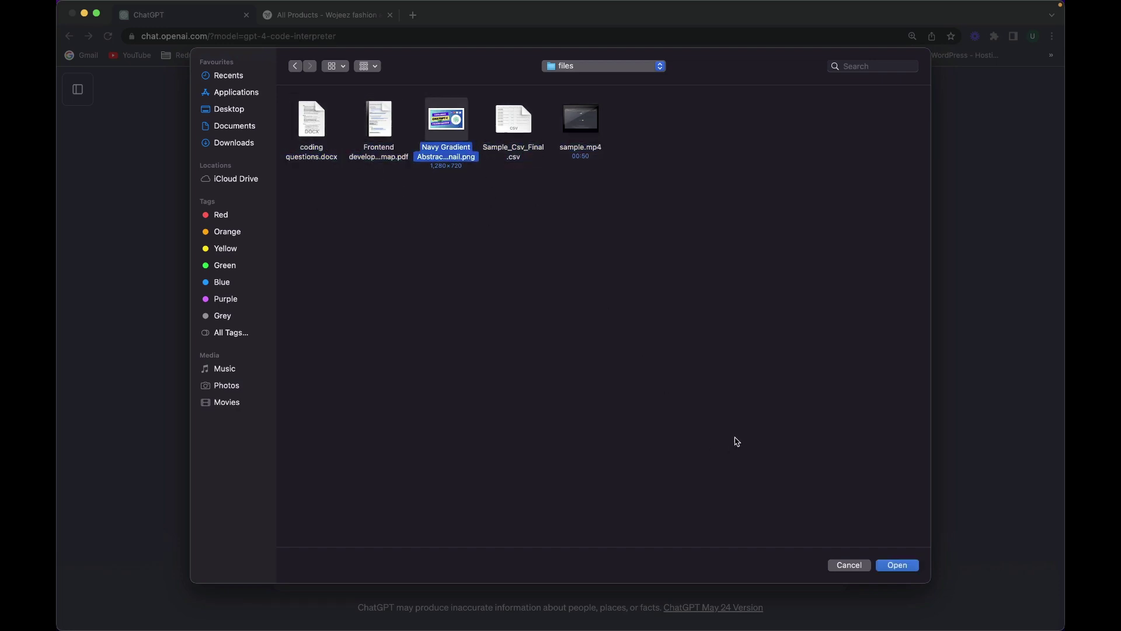
click(902, 568)
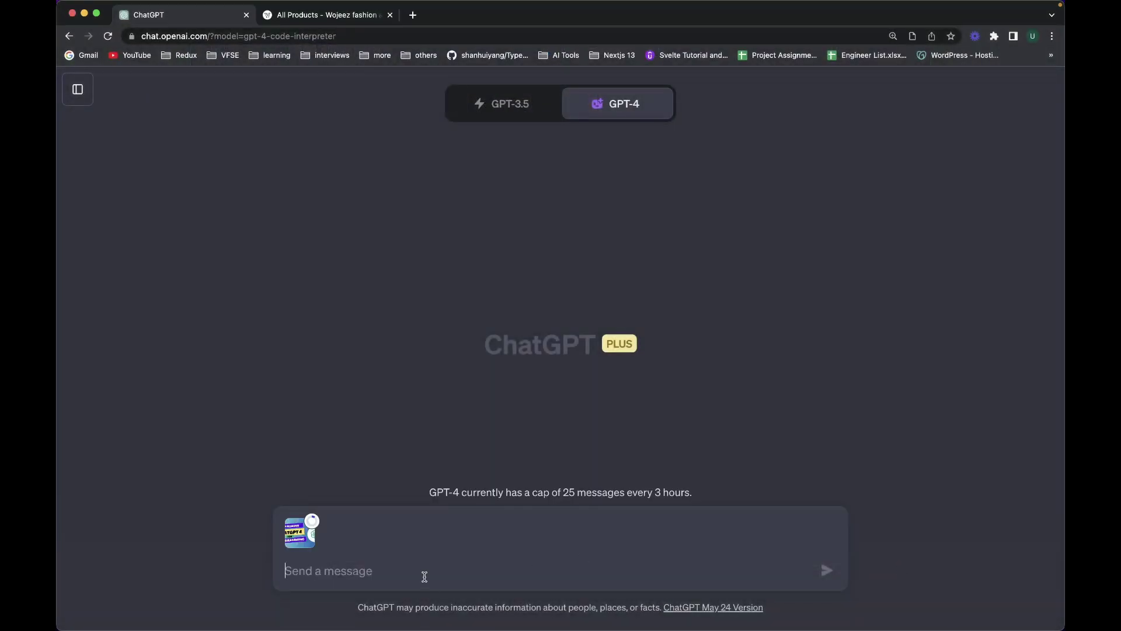
Ask what can be done with the thumbnail and review the analysis, OCR, manipulation and classification options
text(So, this is )
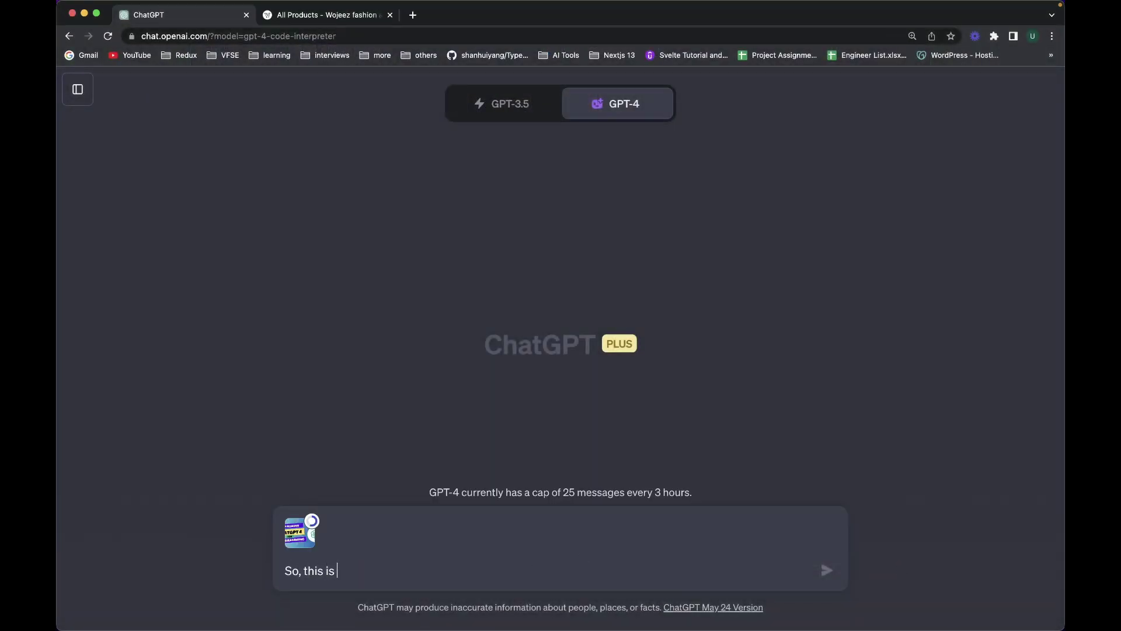
text(youtube vi)
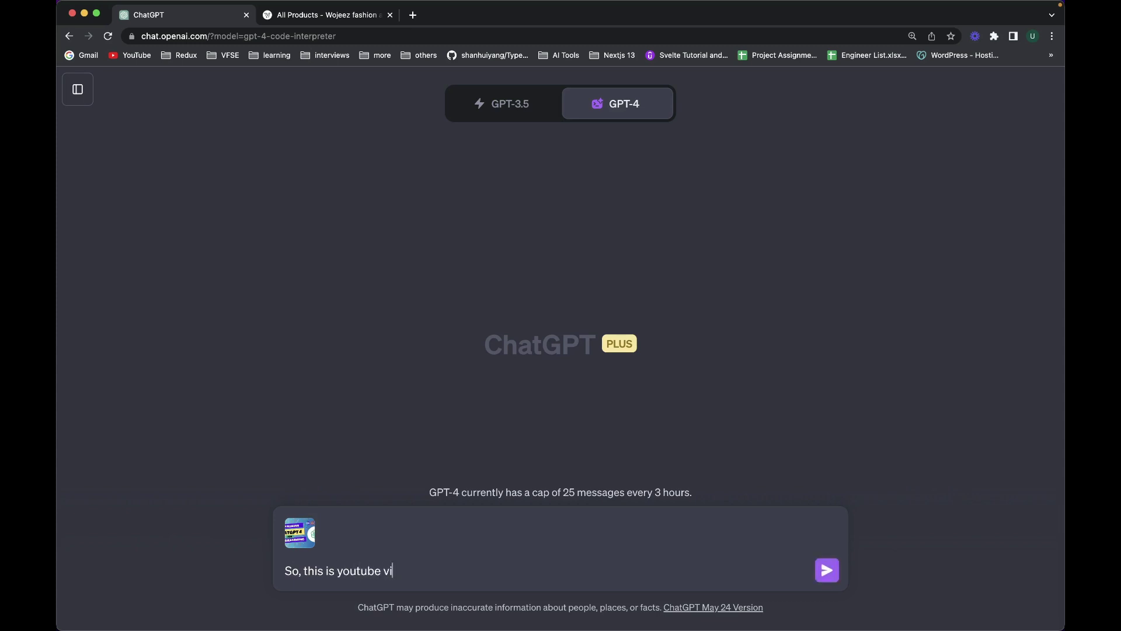
text(deo thumbnail, can you tell )
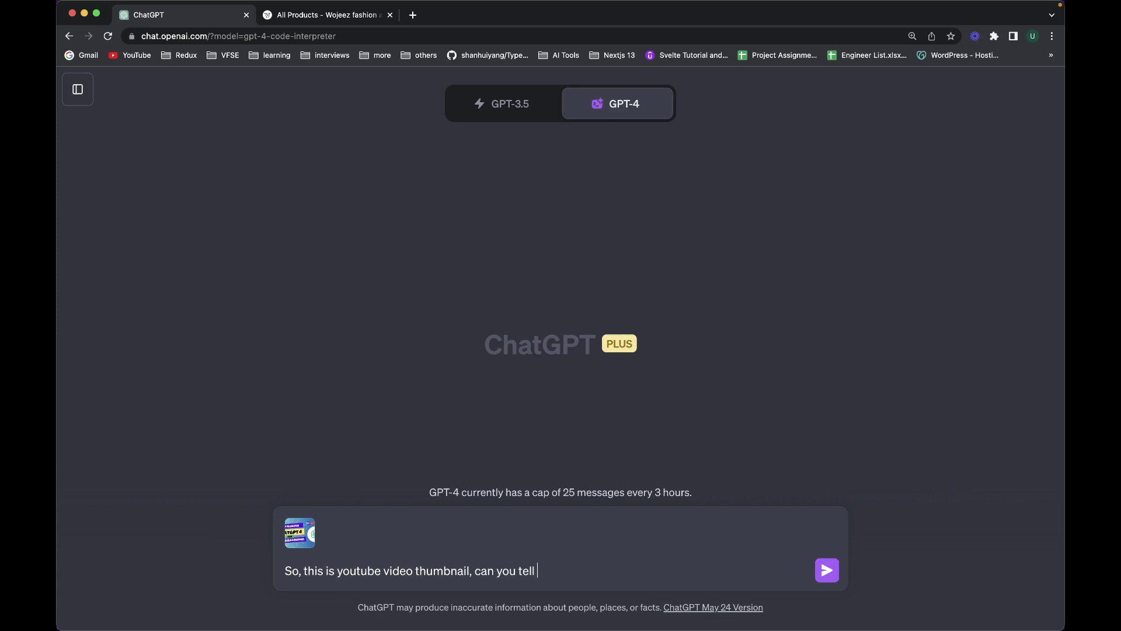
text(me what can you do with it?)
key(Return)
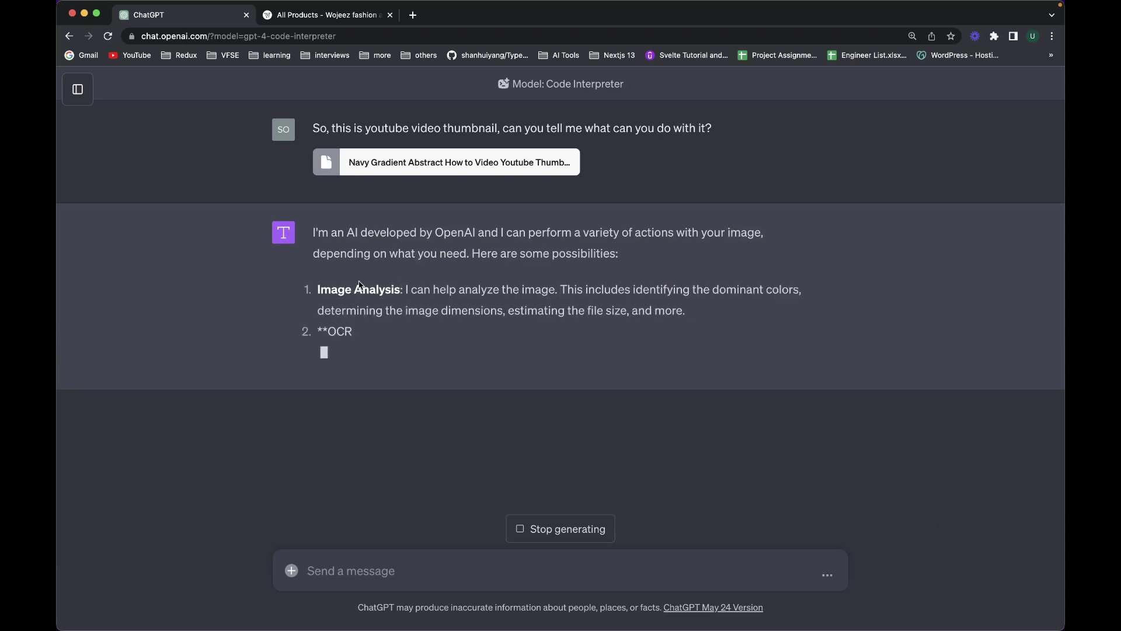
drag(318, 287, 397, 290)
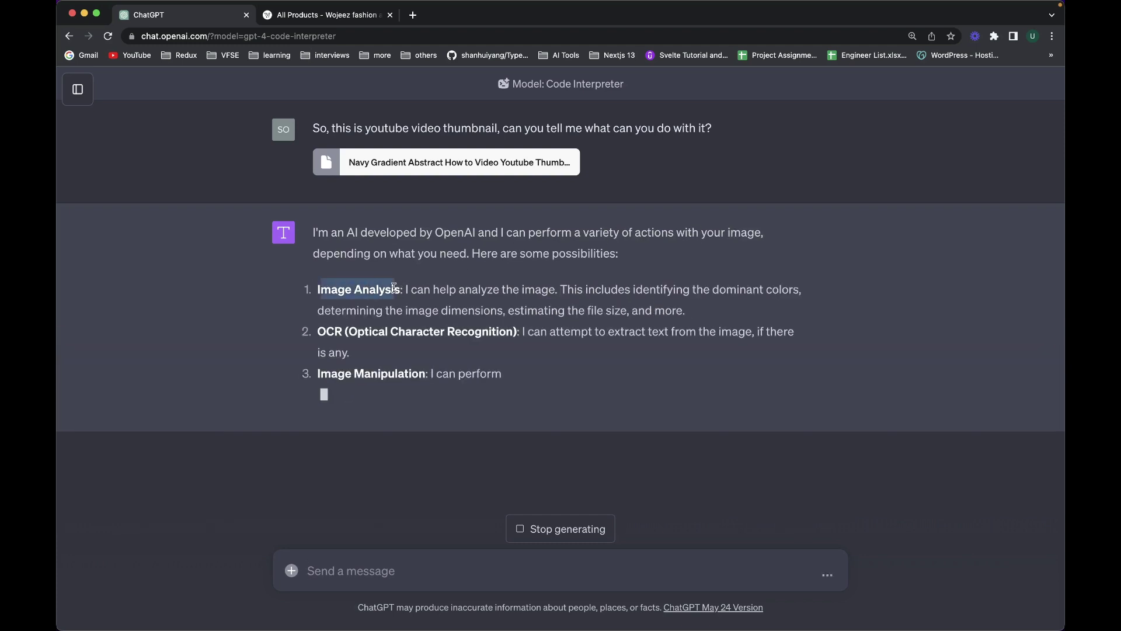
drag(361, 341, 493, 331)
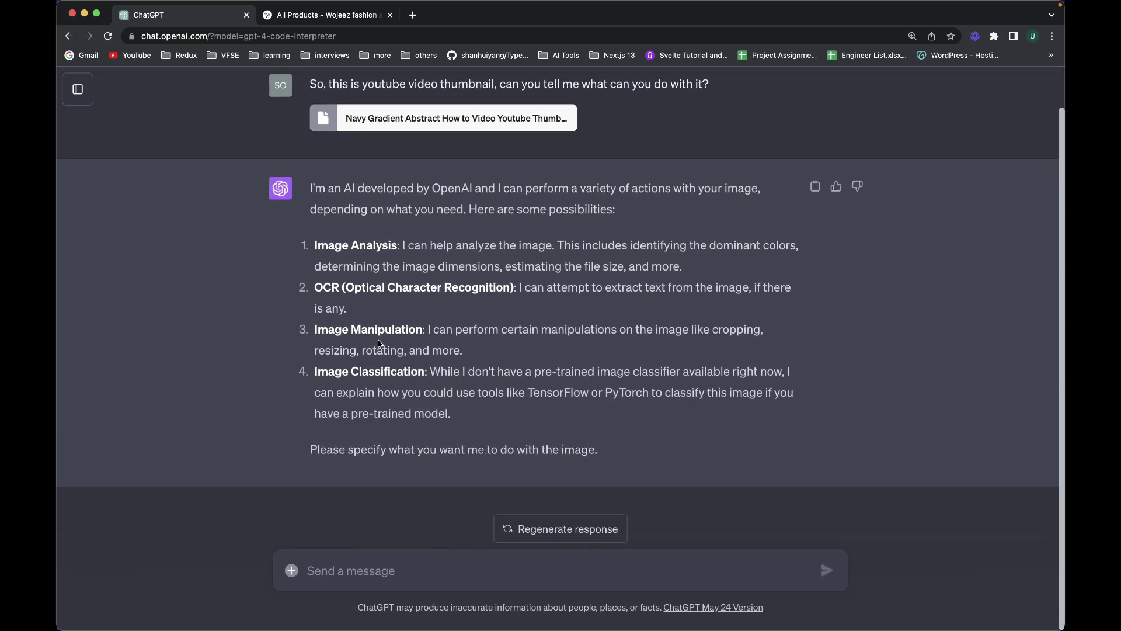
drag(368, 331, 454, 351)
drag(335, 372, 404, 374)
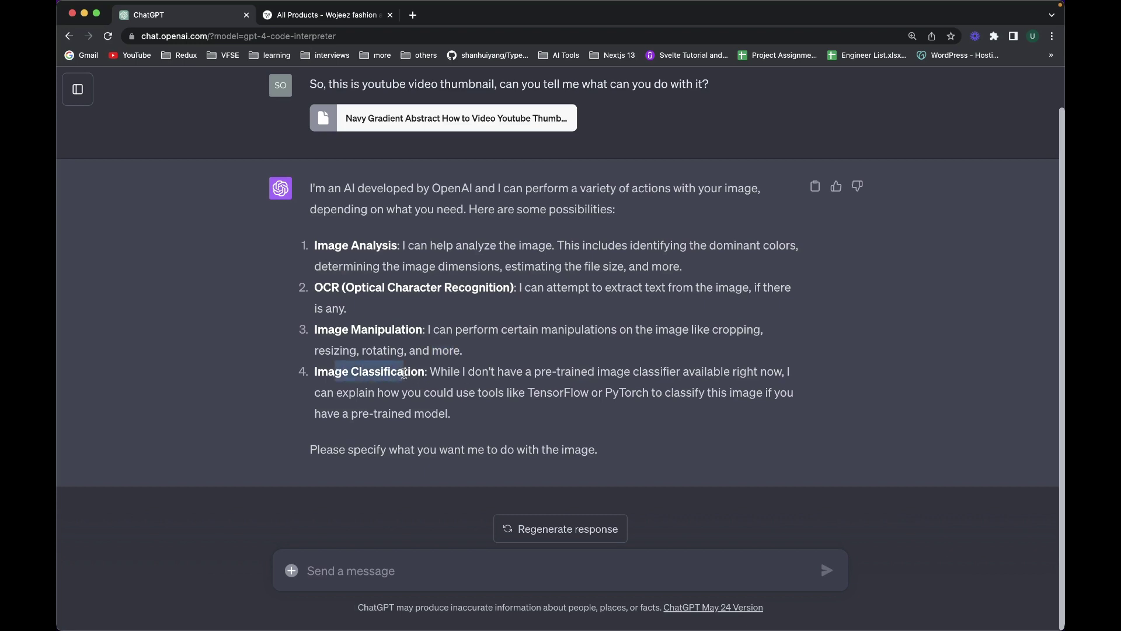
Ask 'Can you analyse the image?' and review the PNG, RGBA, 1280×720 and navy-blue findings
click(571, 567)
text(Can you analy)
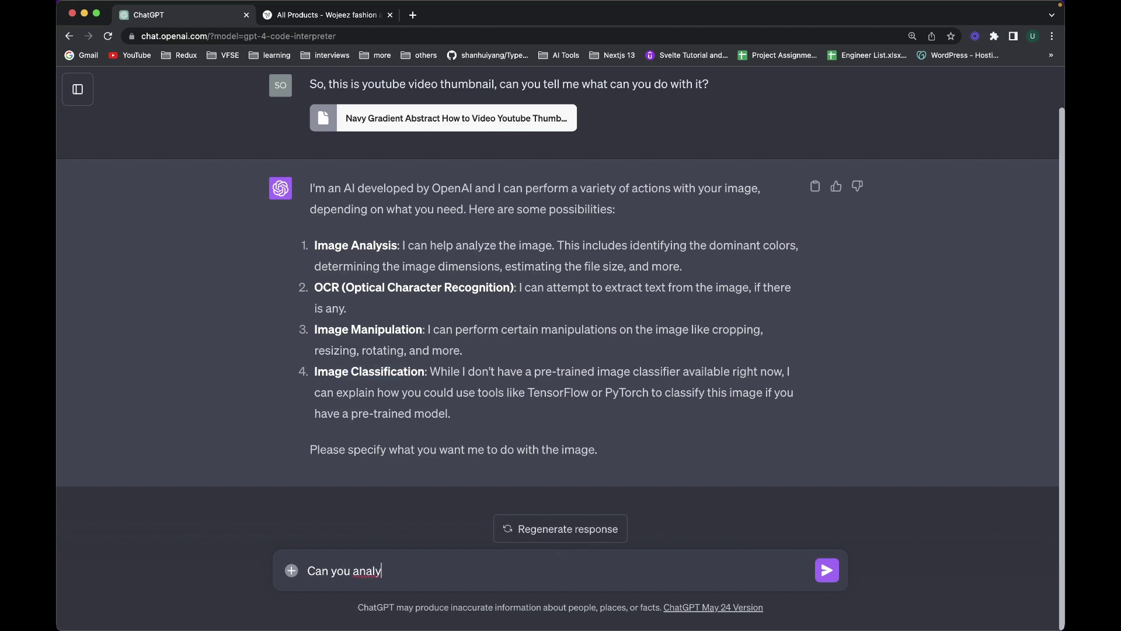
text(se the image?)
key(Return)
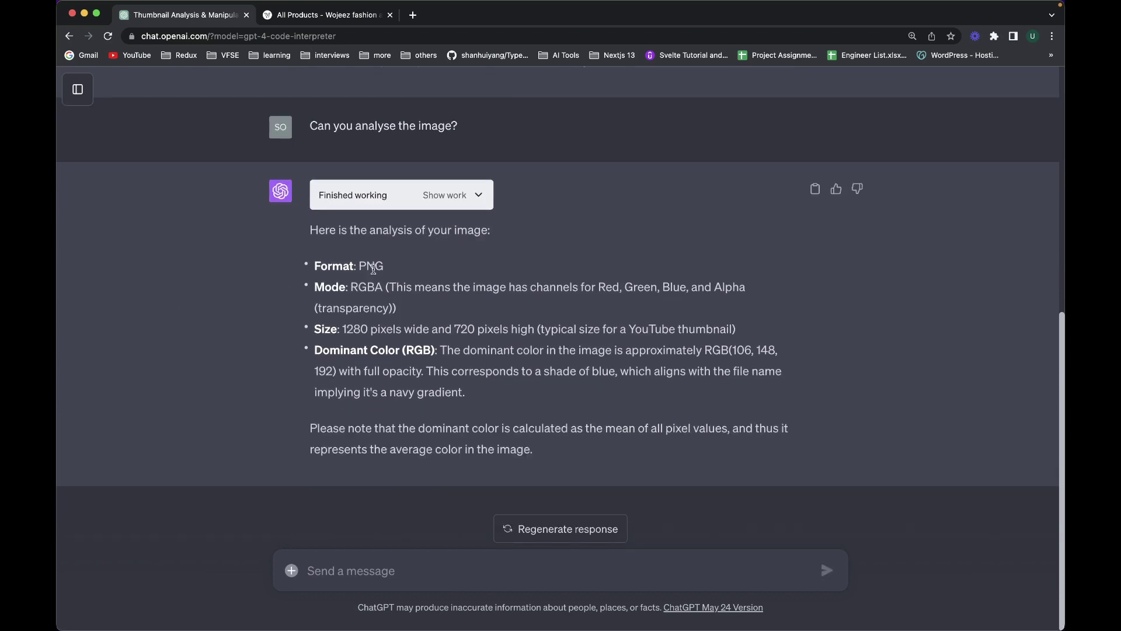
drag(316, 265, 586, 290)
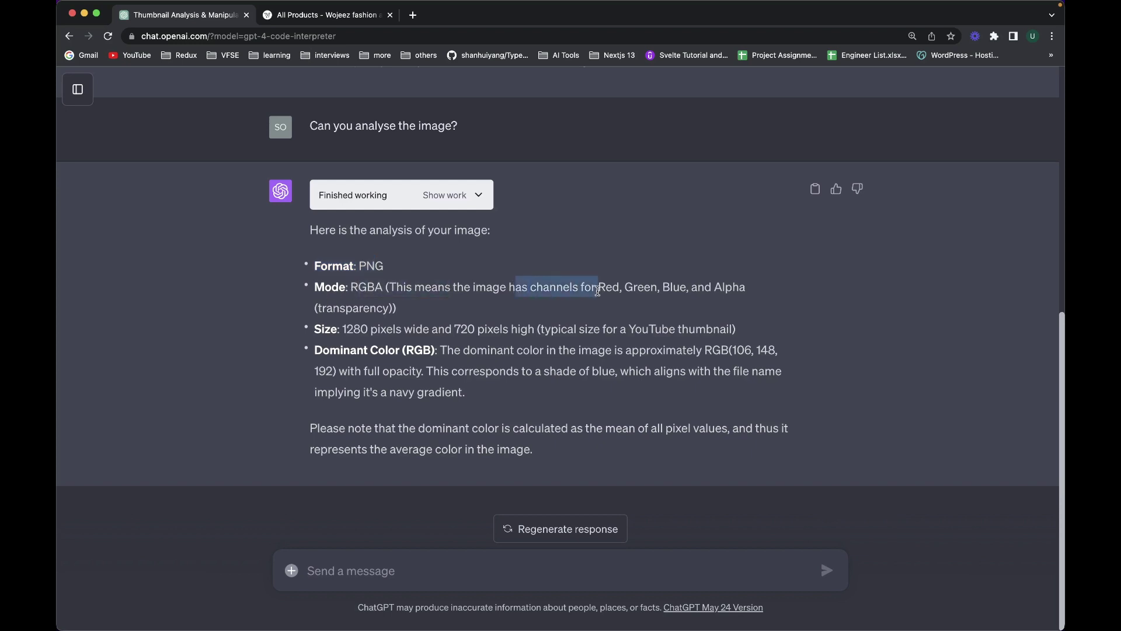
drag(370, 329, 490, 387)
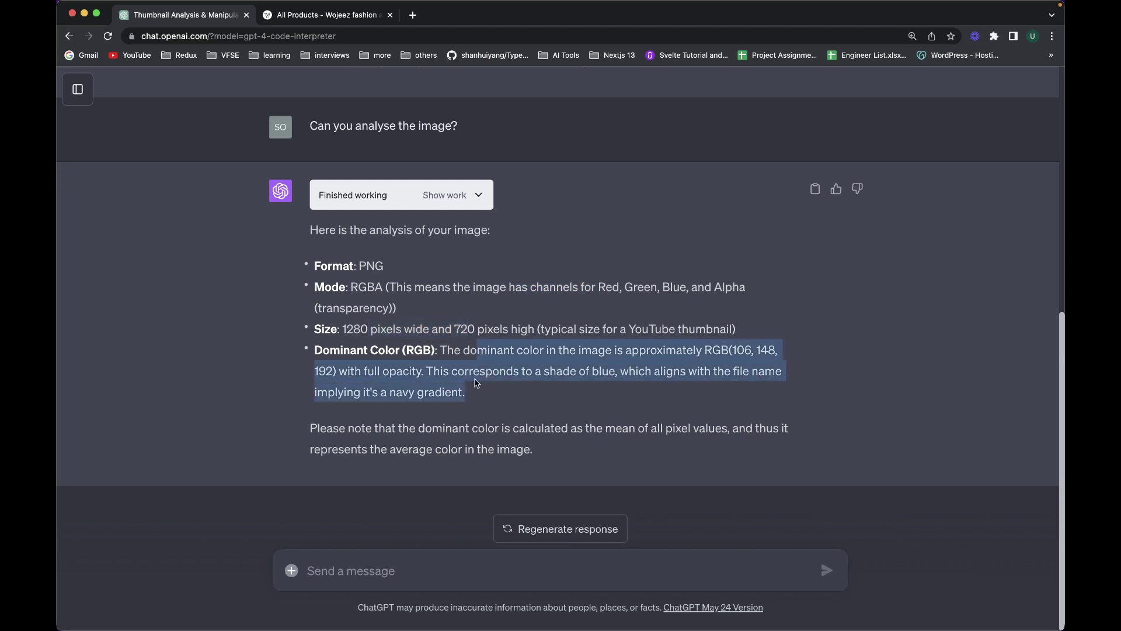
click(431, 350)
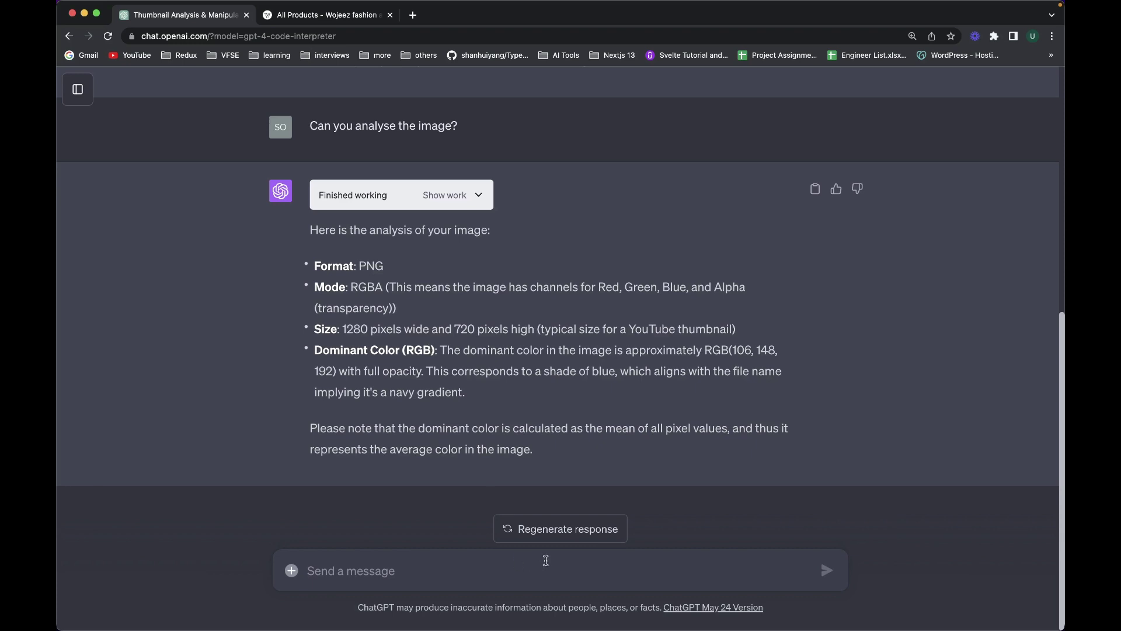
Ask to convert the PNG to JPG, then download and preview the converted thumbnail JPG
click(549, 572)
text(Can )
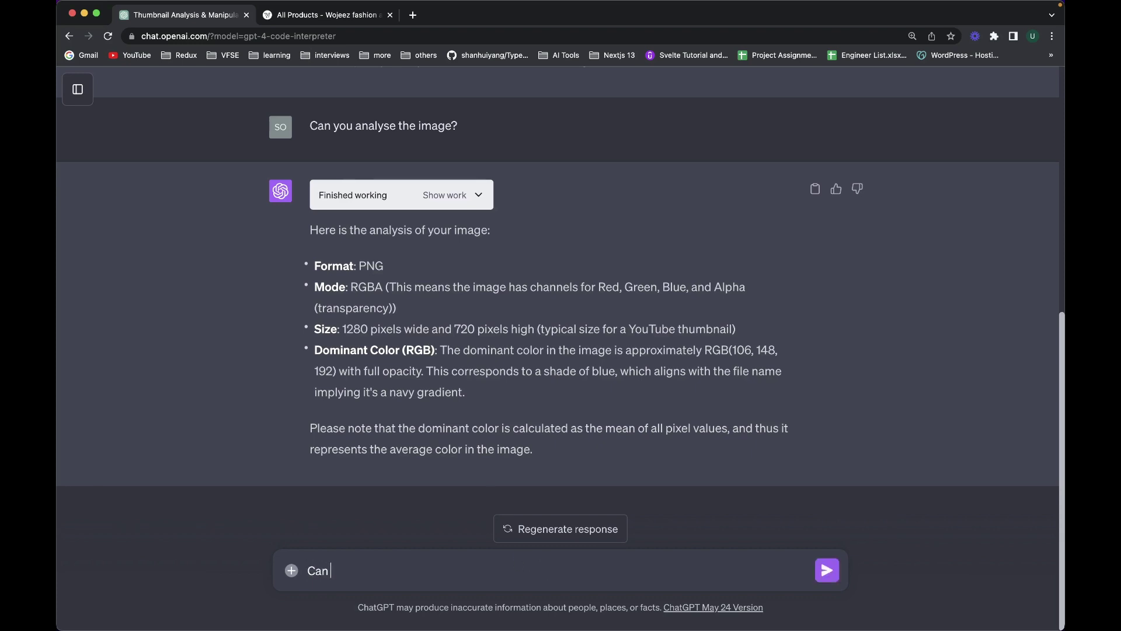
text(you please convert this p)
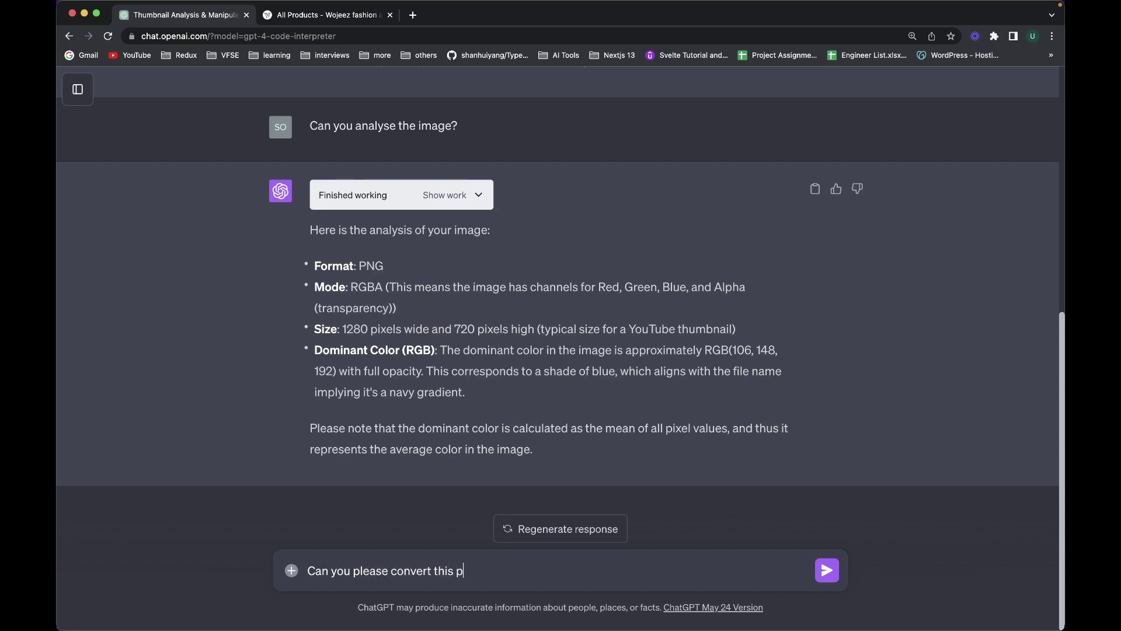
text(ng image into jpg?)
key(Return)
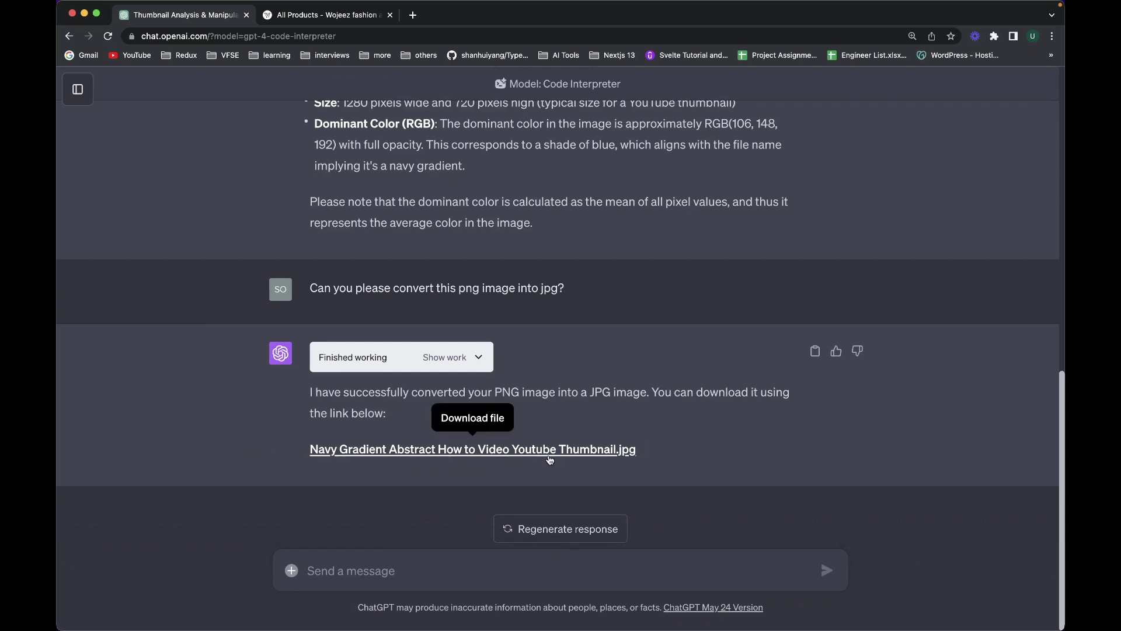
click(554, 458)
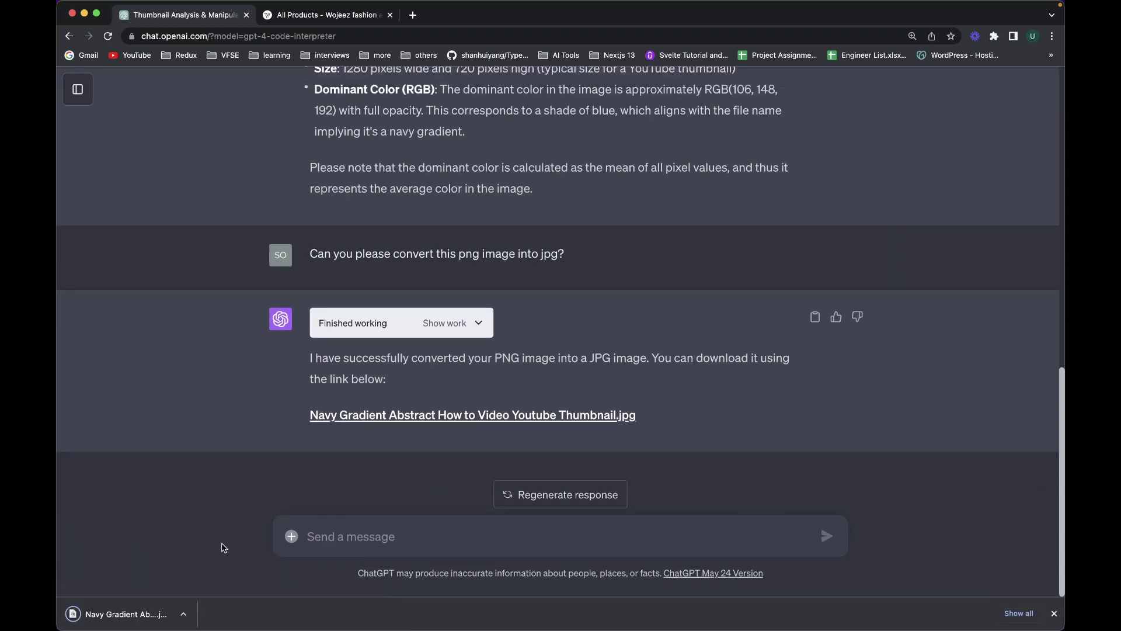
click(117, 618)
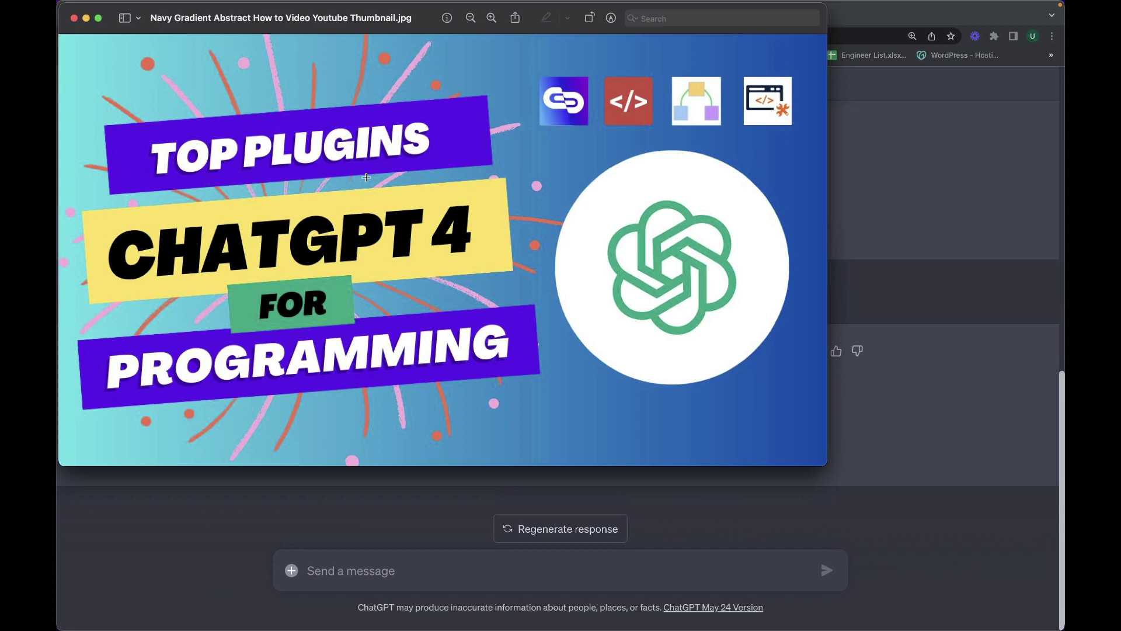
click(73, 18)
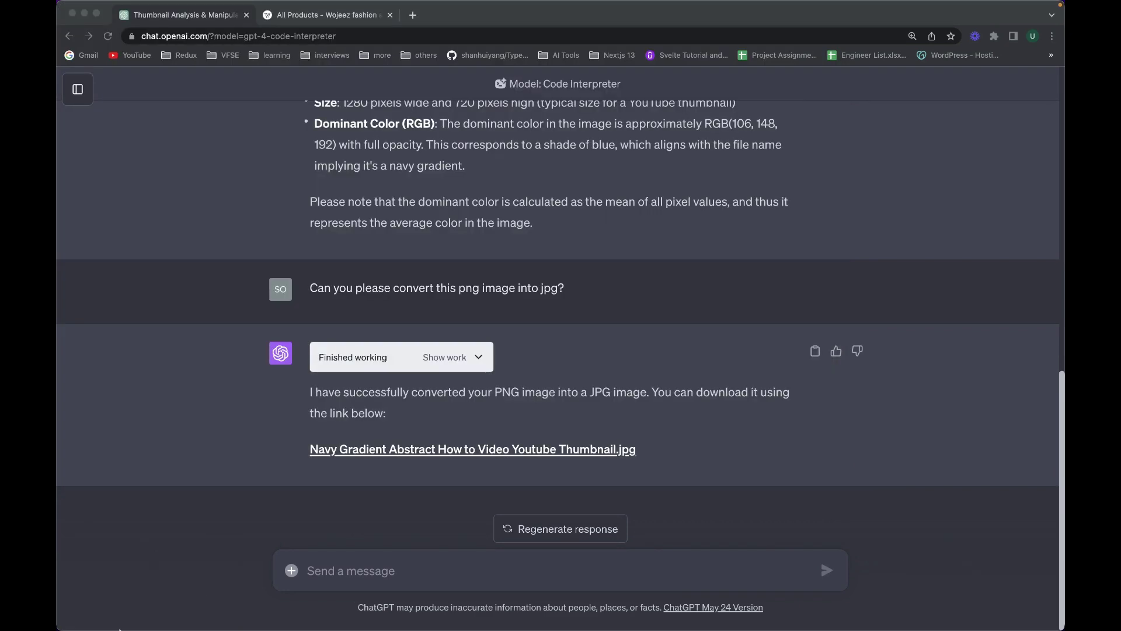
Request the image be shrunk to half size, checking the original 1280×720 dimensions
scroll(739, 432, up, 15)
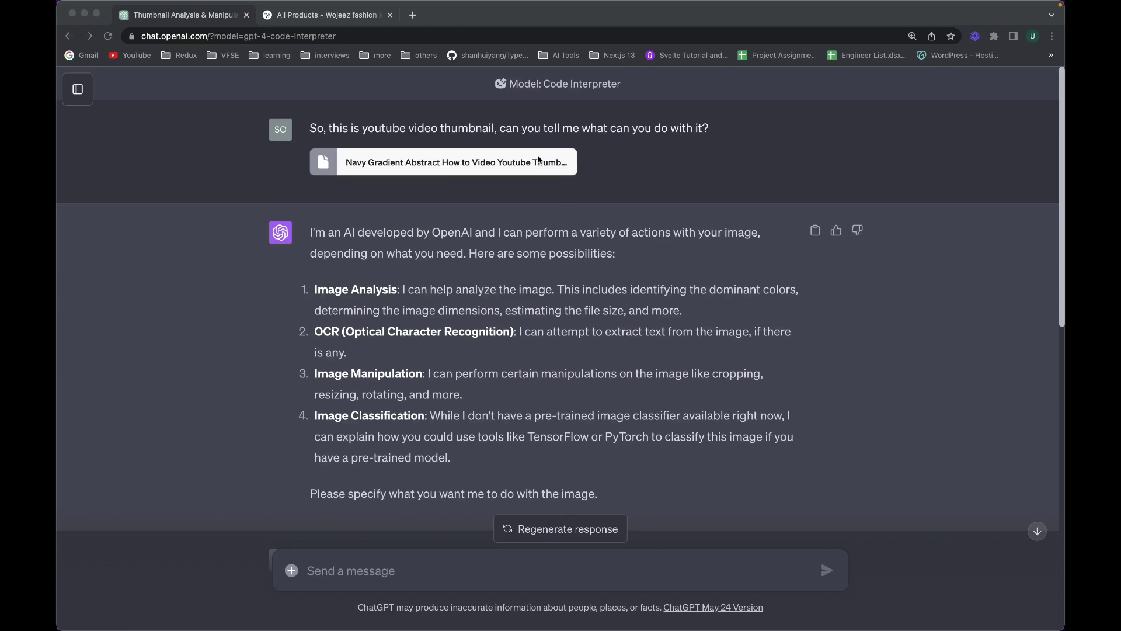
scroll(756, 388, down, 3)
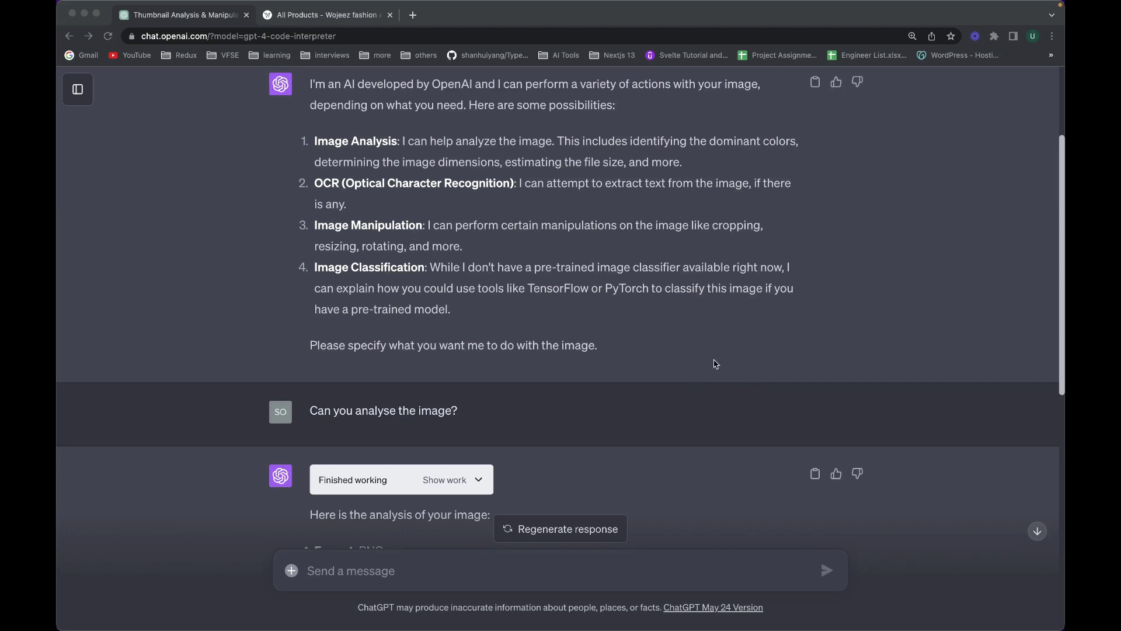
scroll(716, 364, down, 5)
click(671, 578)
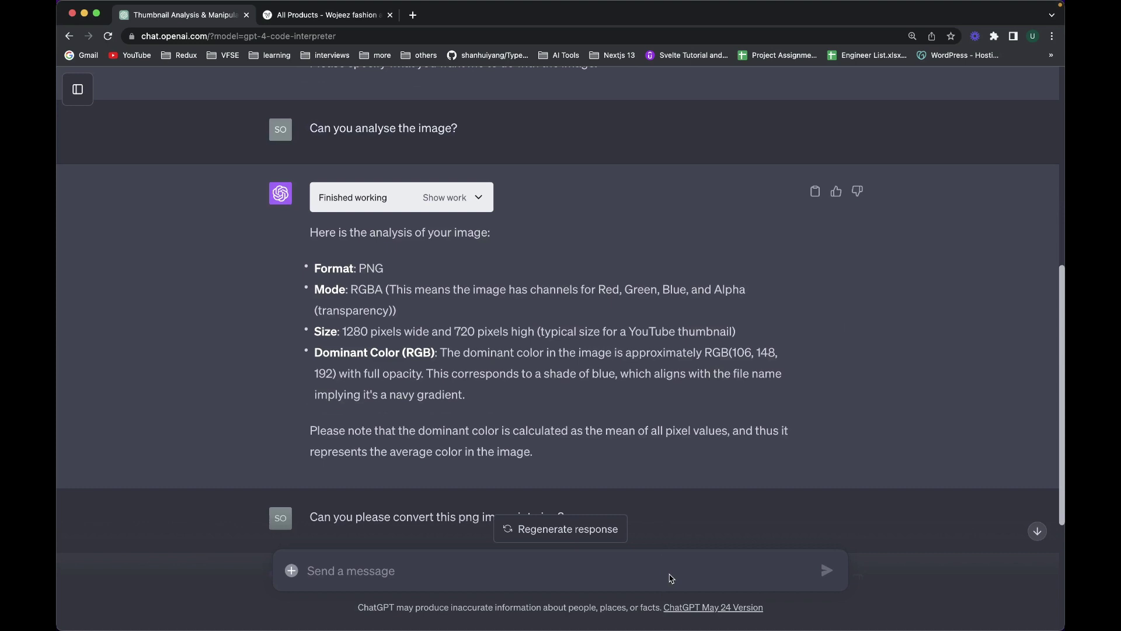
text(Can you )
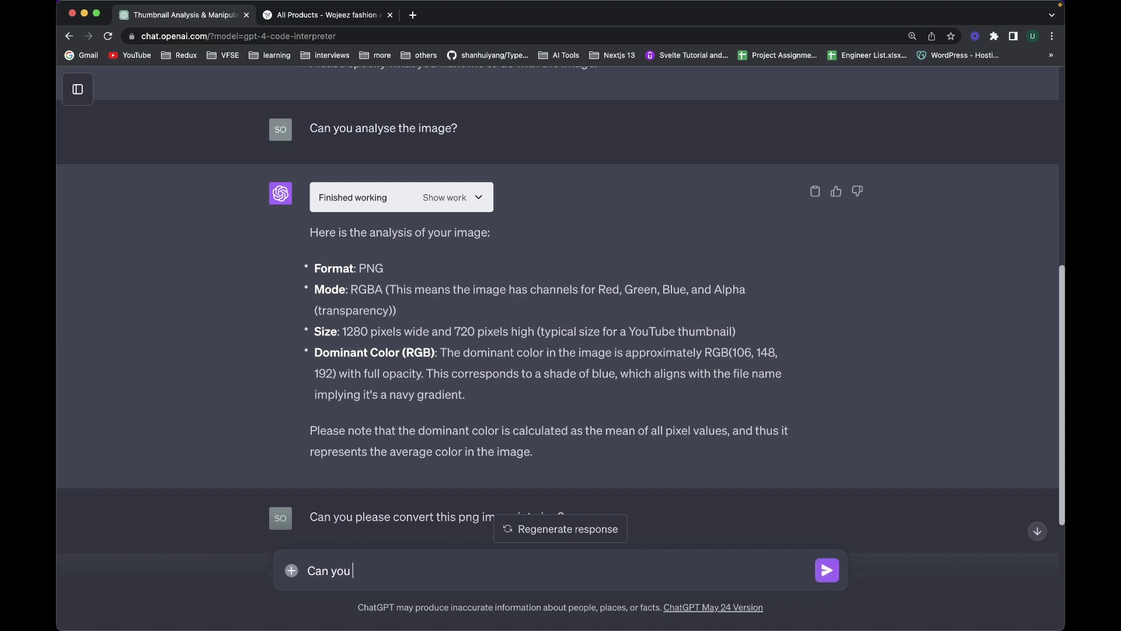
text(decrease the size of image)
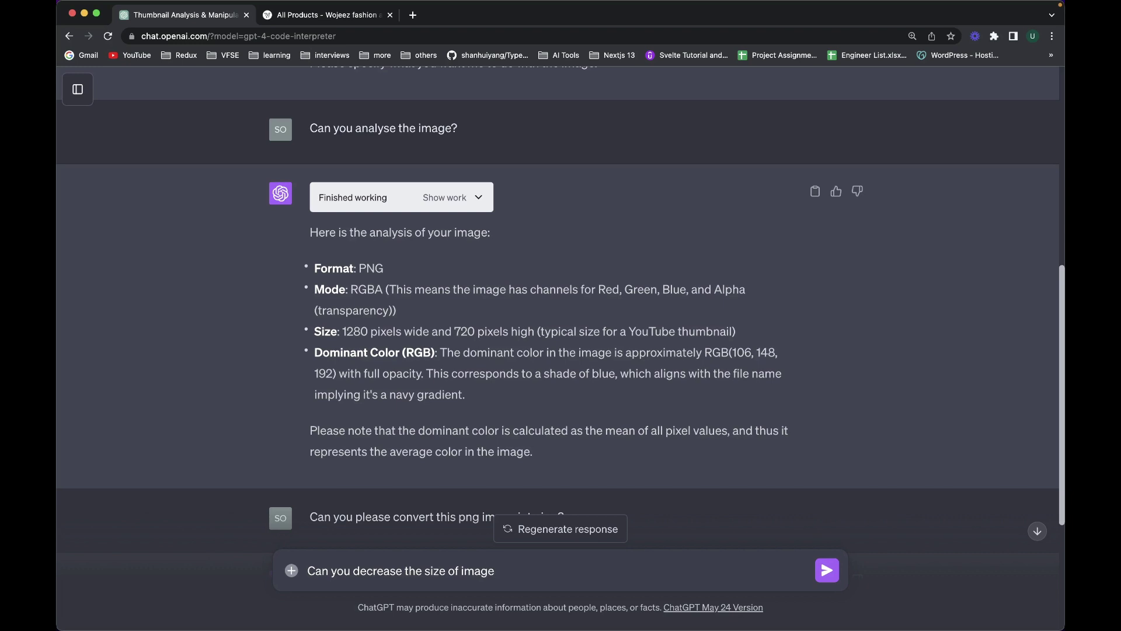
text( upto 2x)
key(Return)
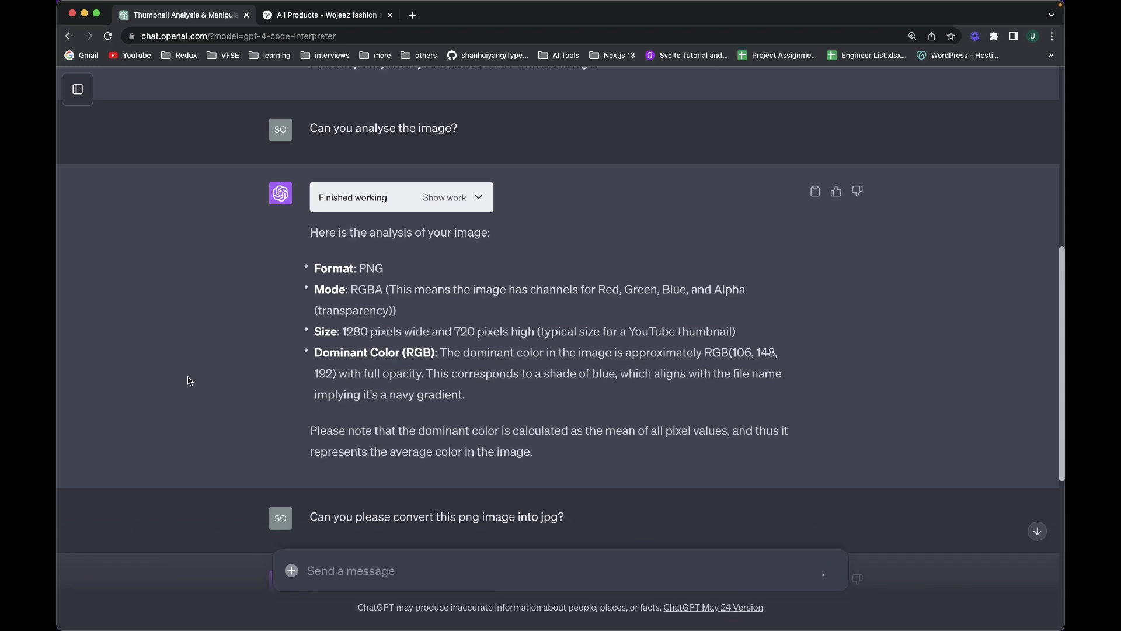
drag(340, 330, 537, 329)
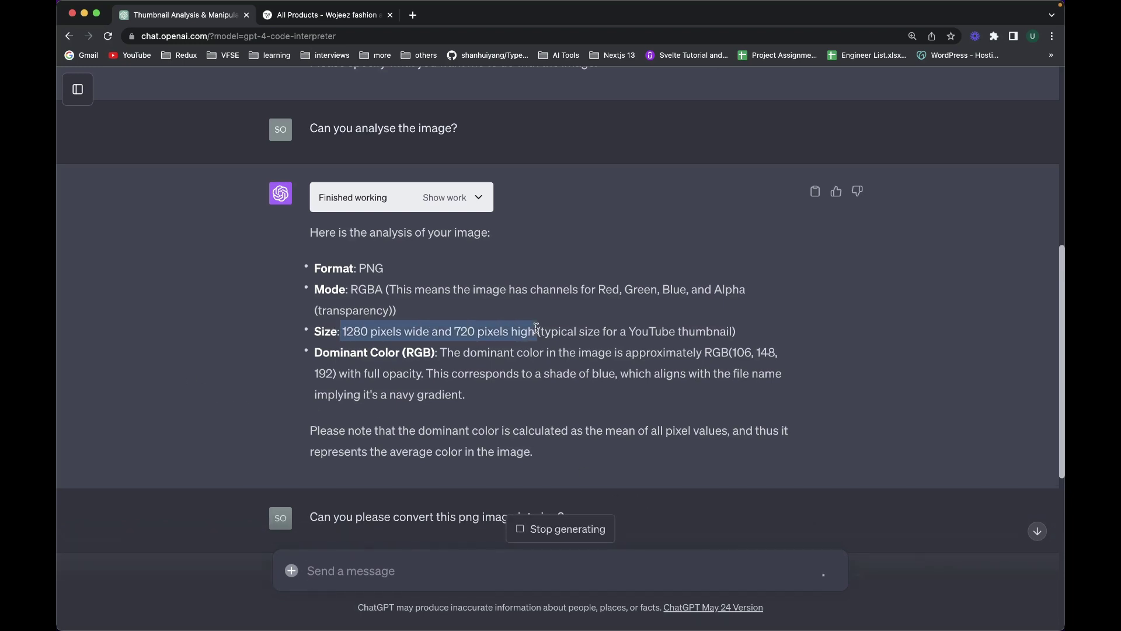
click(536, 330)
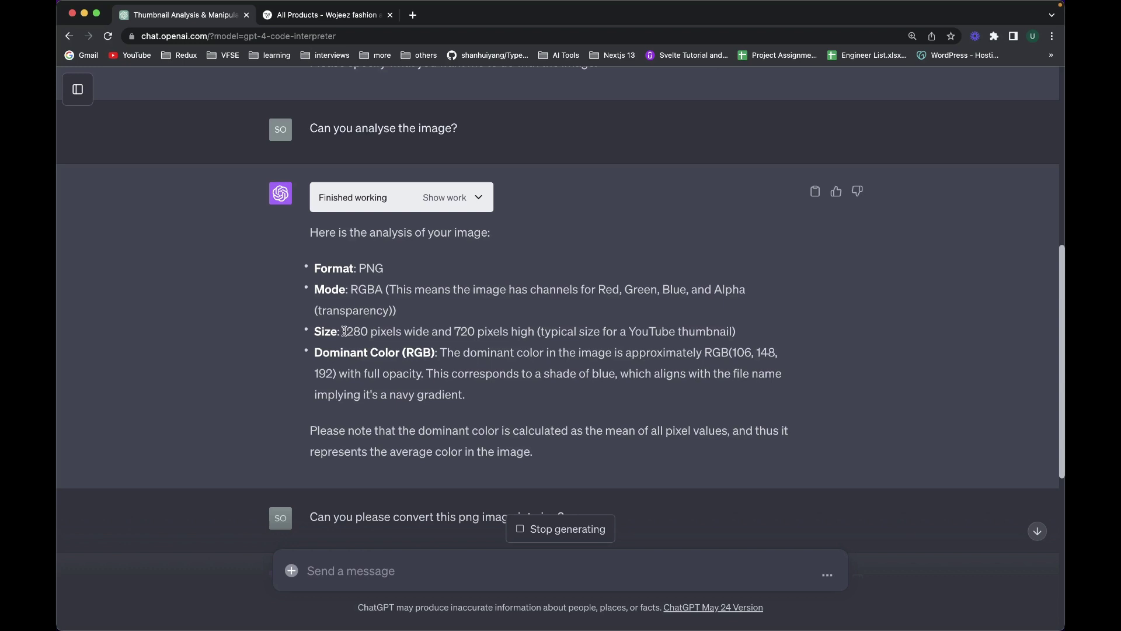
drag(345, 331, 473, 330)
click(496, 331)
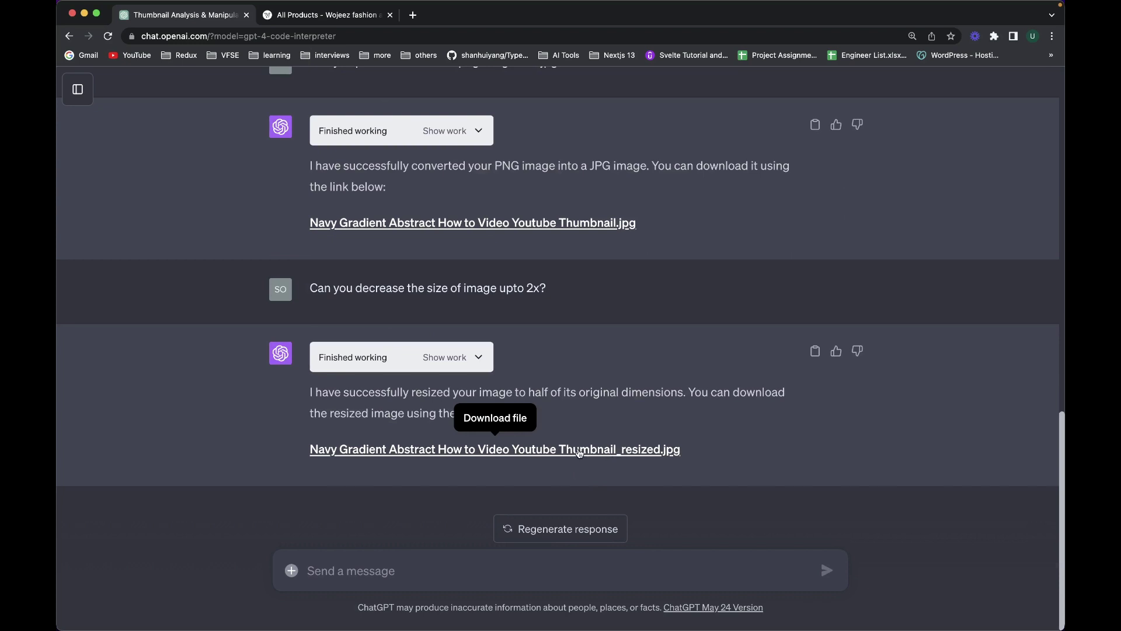
Download 'Navy Gradient Abstract How to Video Youtube Thumbnail_resized.jpg' and view it in Preview
click(553, 455)
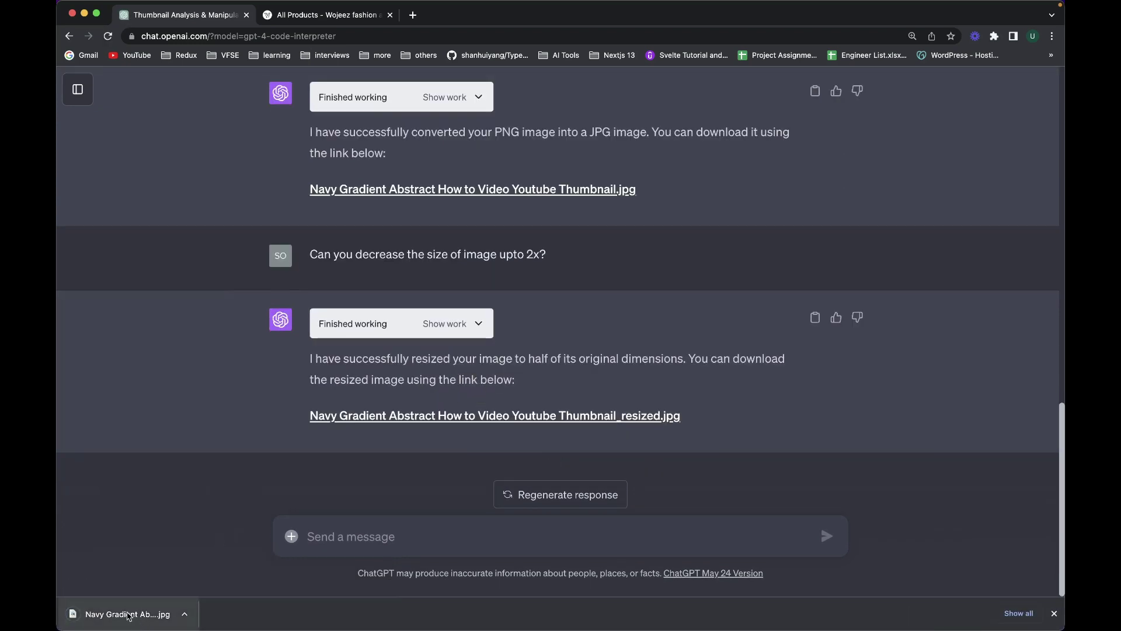
click(129, 615)
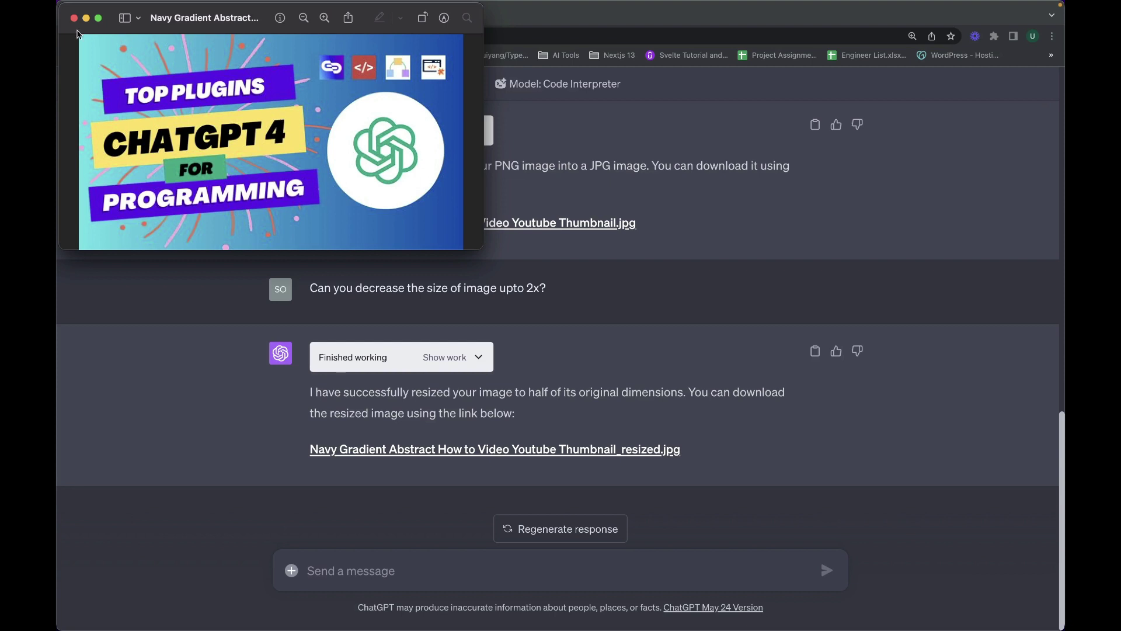
click(74, 18)
scroll(153, 275, up, 15)
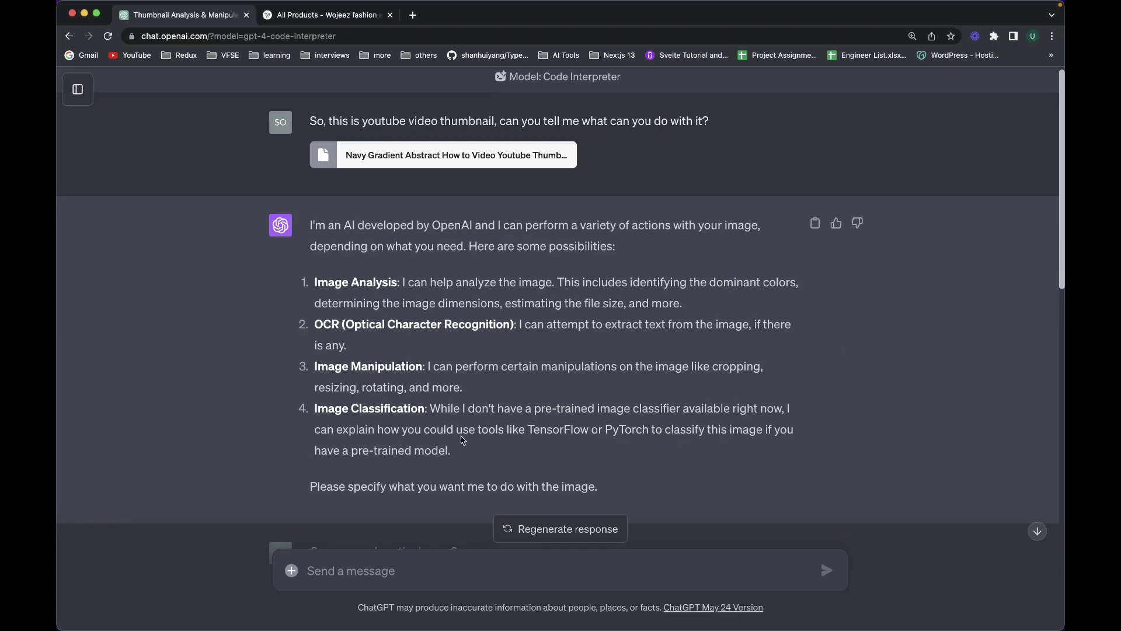
Attach sample.mp4 and ask what can be done with this mp4 video
drag(441, 413, 315, 278)
click(292, 570)
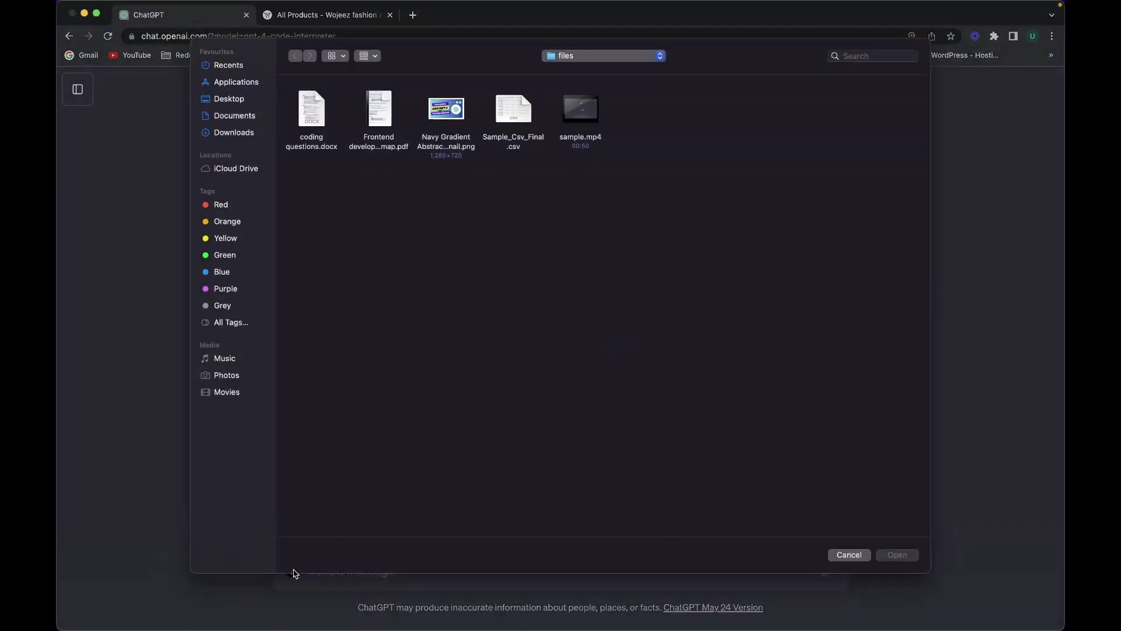
click(592, 123)
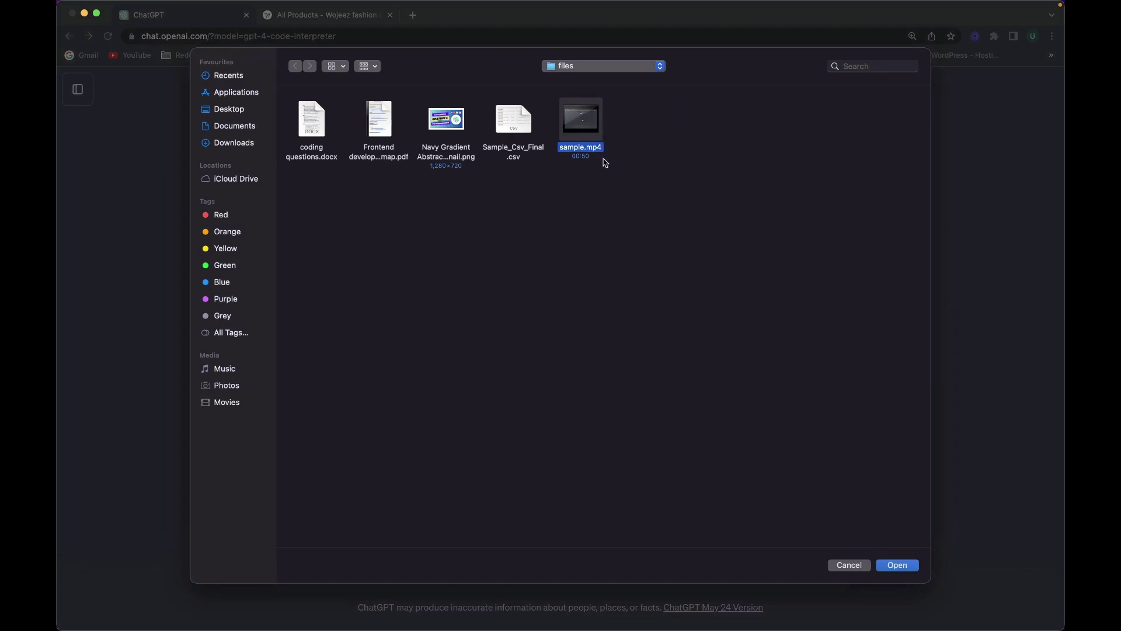
click(908, 564)
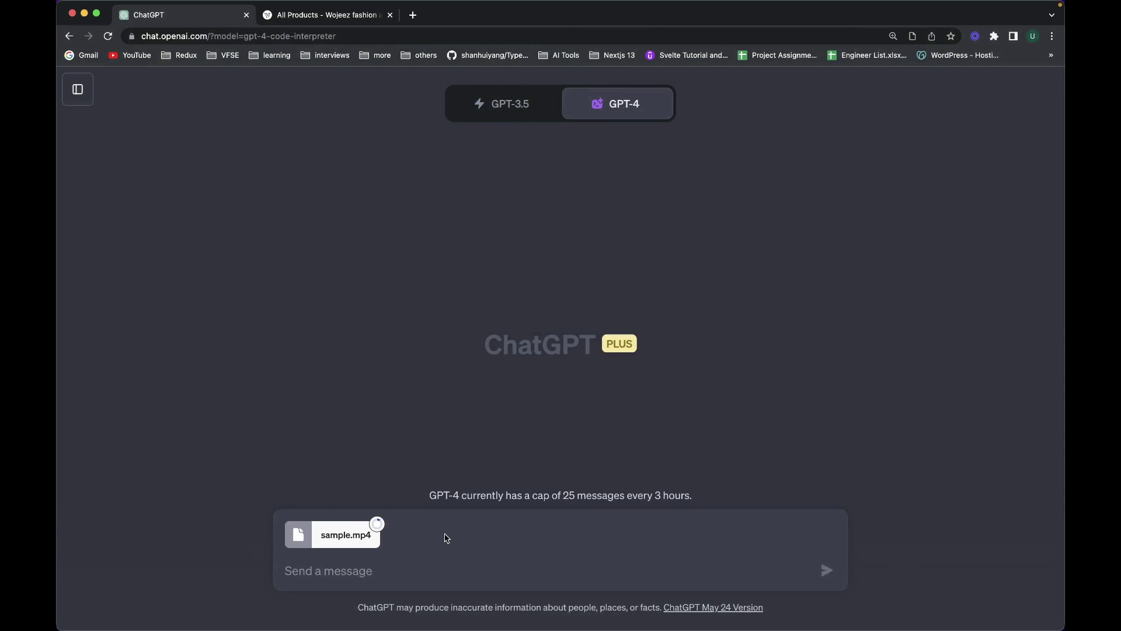
text(Can yo)
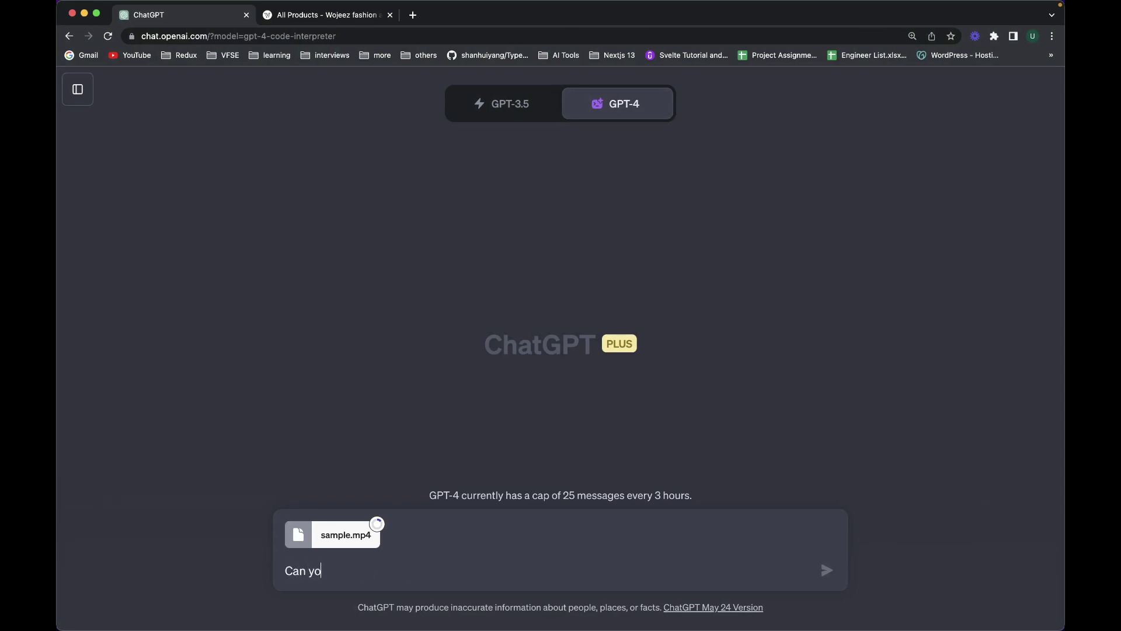
text(u tell what can do with this)
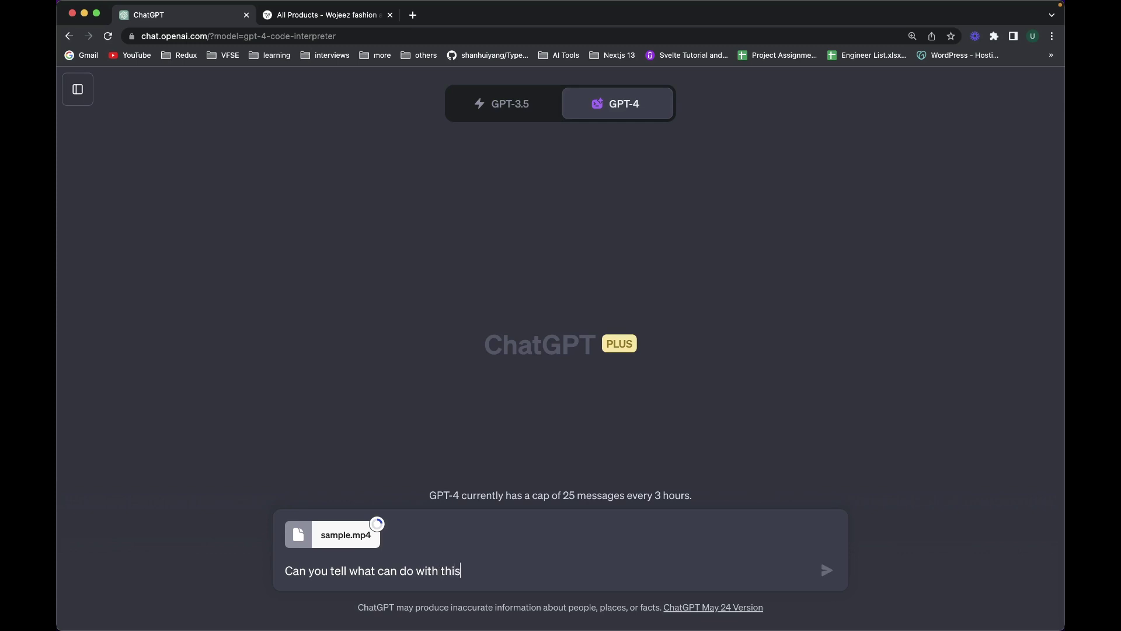
text( mp4 video?)
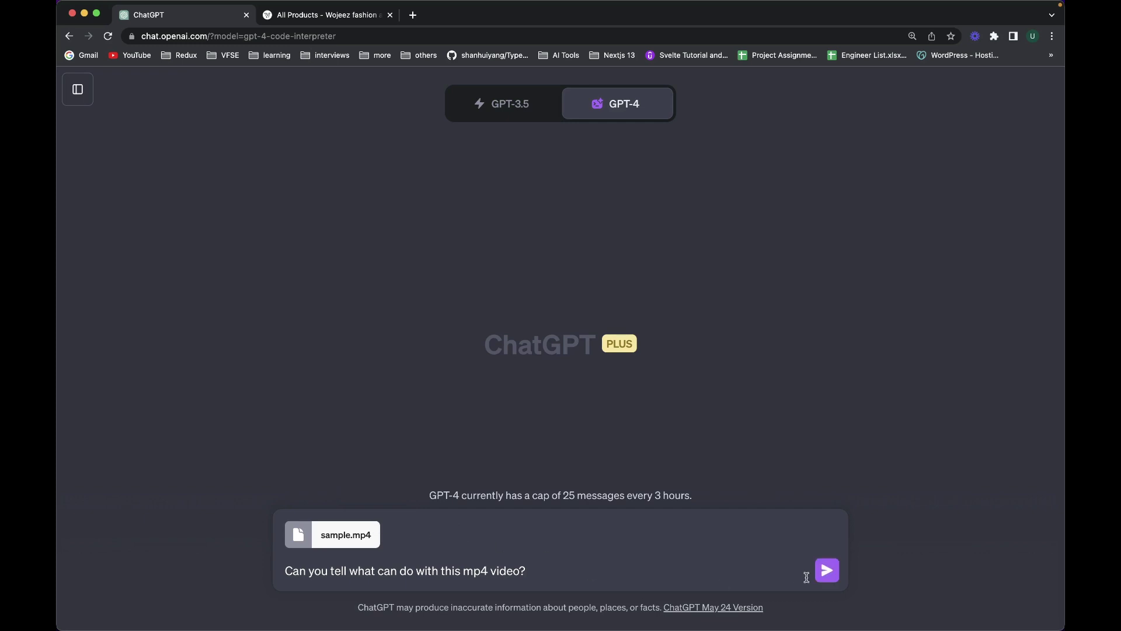
click(828, 573)
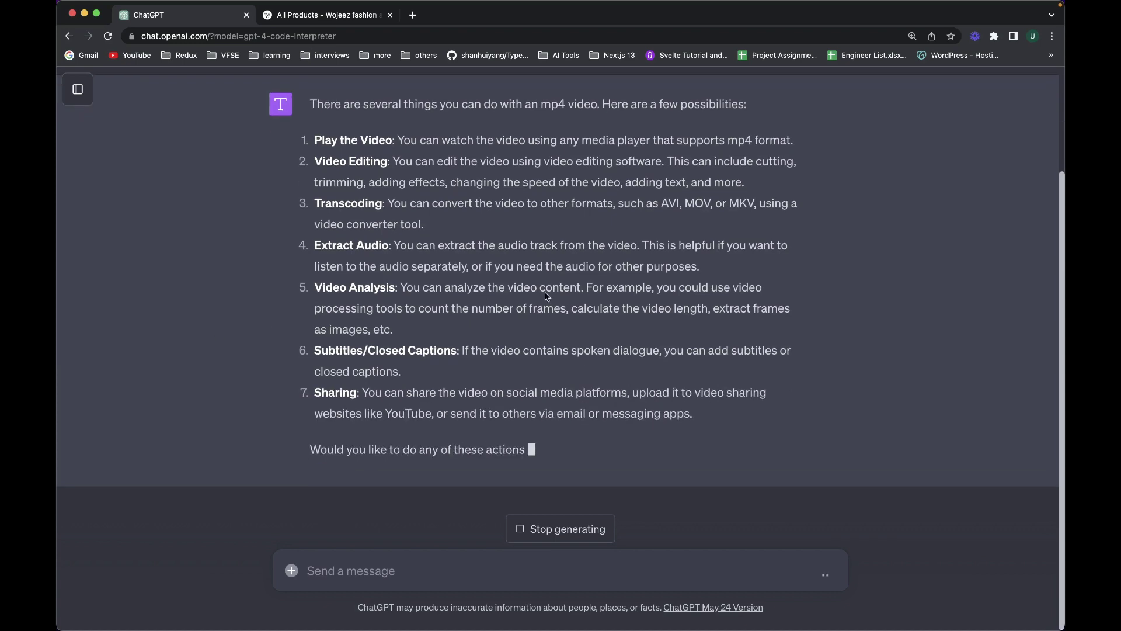
Read through the seven video options, from transcoding and audio extraction to closed captions
scroll(548, 296, up, 2)
drag(620, 254, 719, 249)
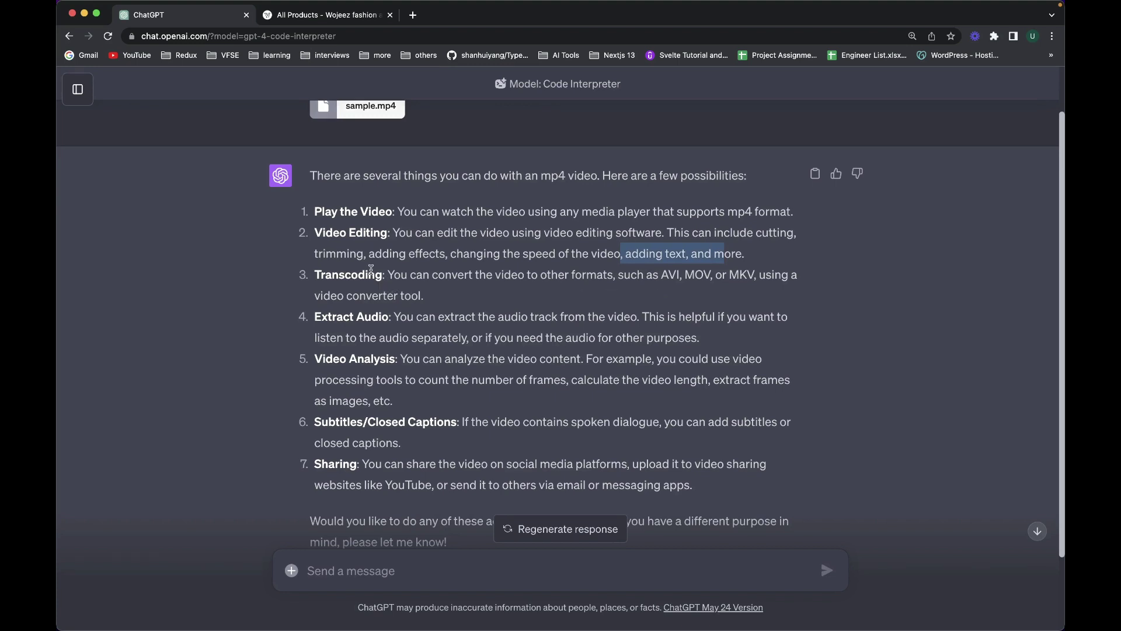
drag(320, 276, 442, 274)
click(456, 275)
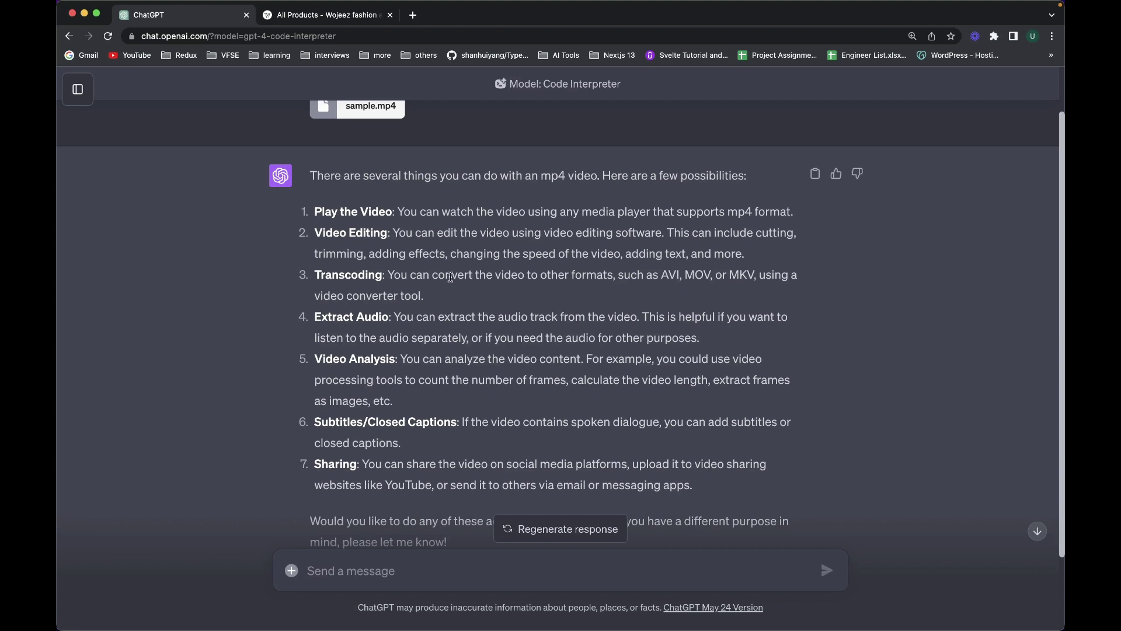
drag(450, 277, 775, 273)
click(775, 274)
drag(367, 316, 473, 316)
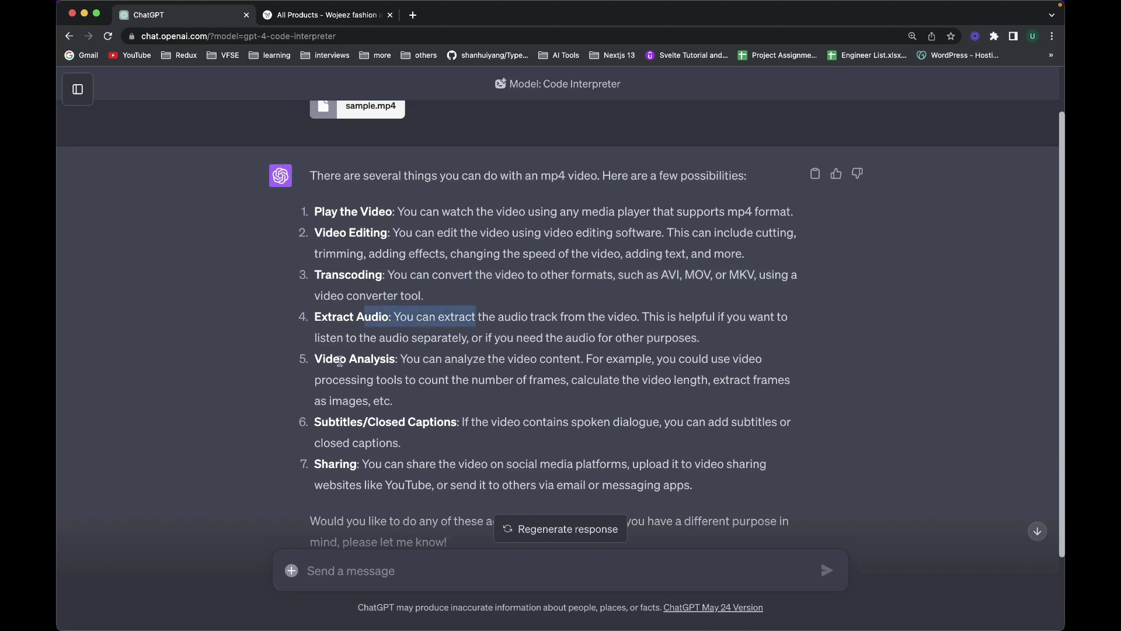
drag(340, 361, 451, 361)
scroll(451, 361, down, 1)
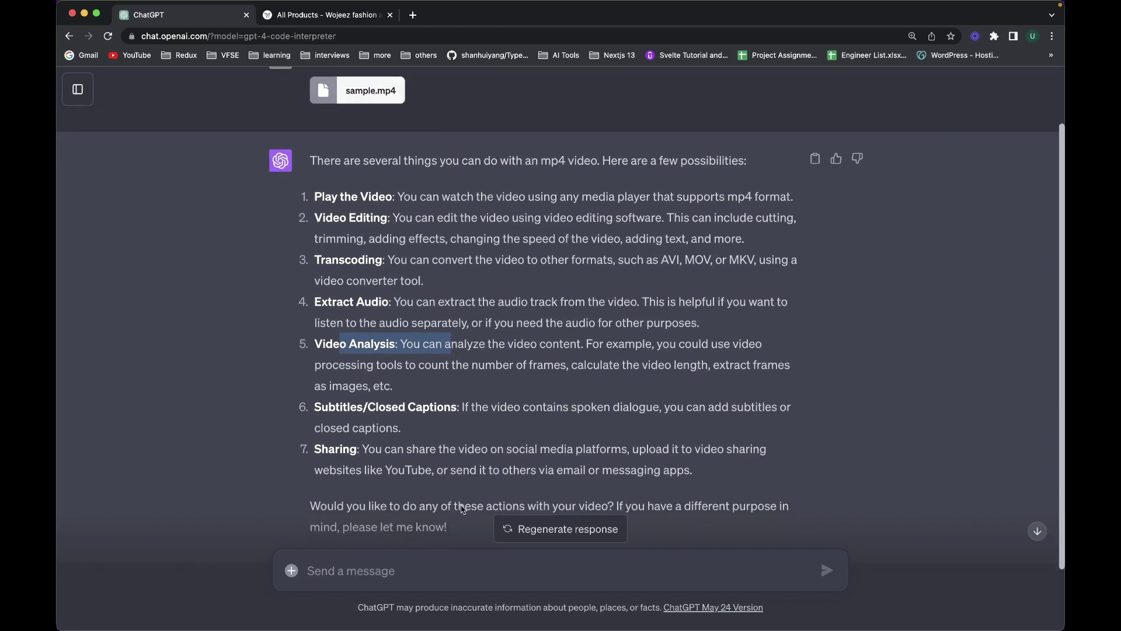
click(377, 257)
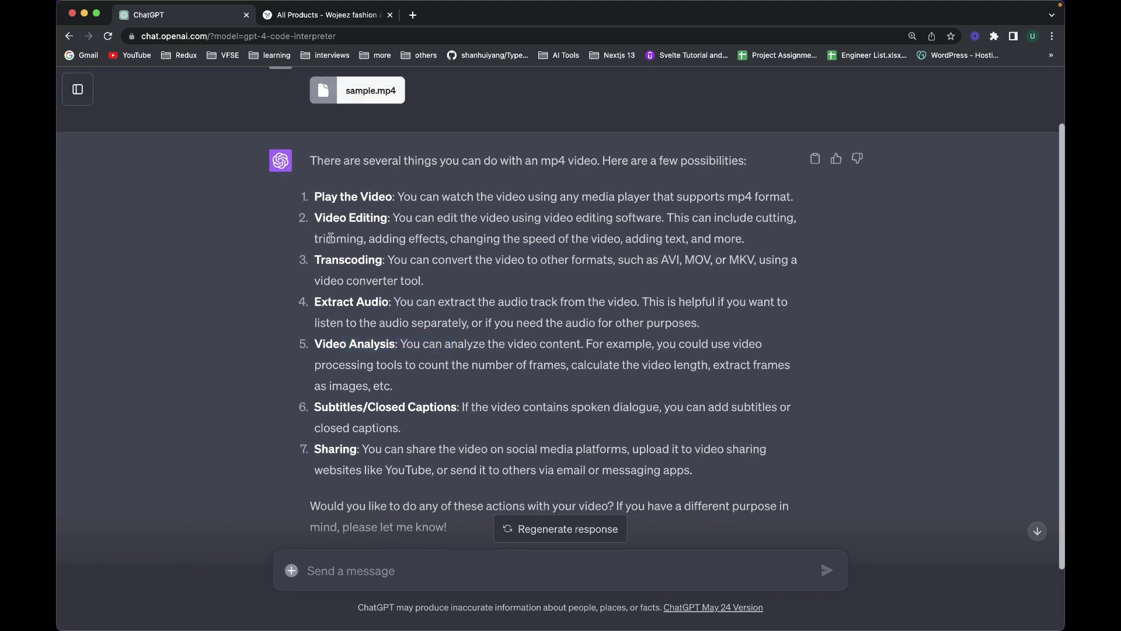
drag(330, 239, 397, 440)
click(432, 402)
Ask to trim the video to its first 10 seconds and download trimmed_sample.mp4
text(Can you)
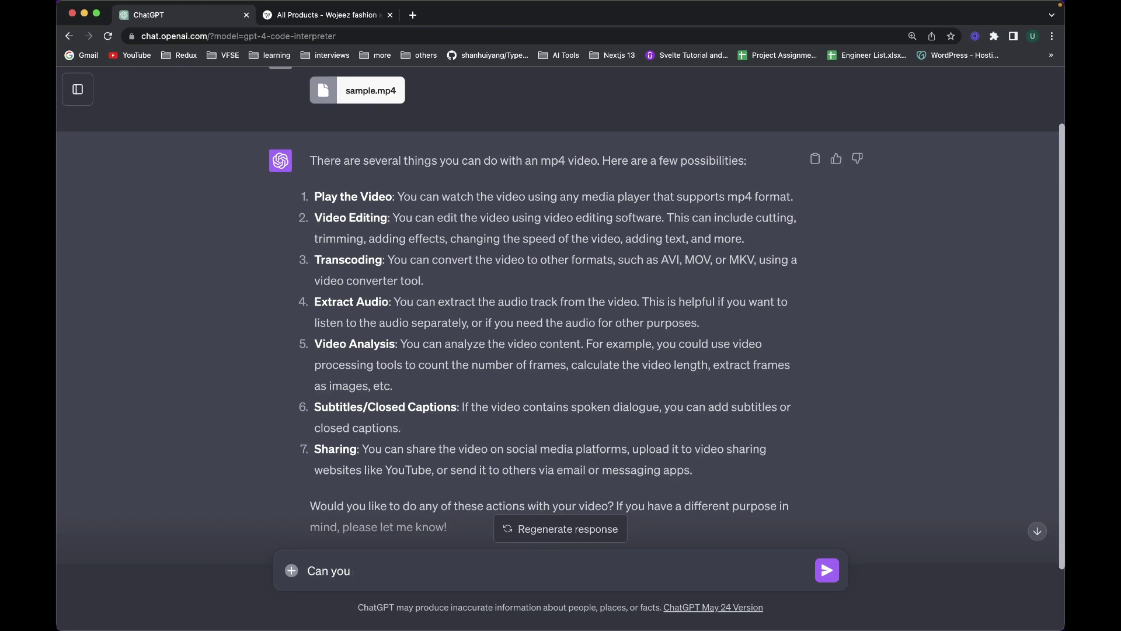
text( trim this video to 10 se)
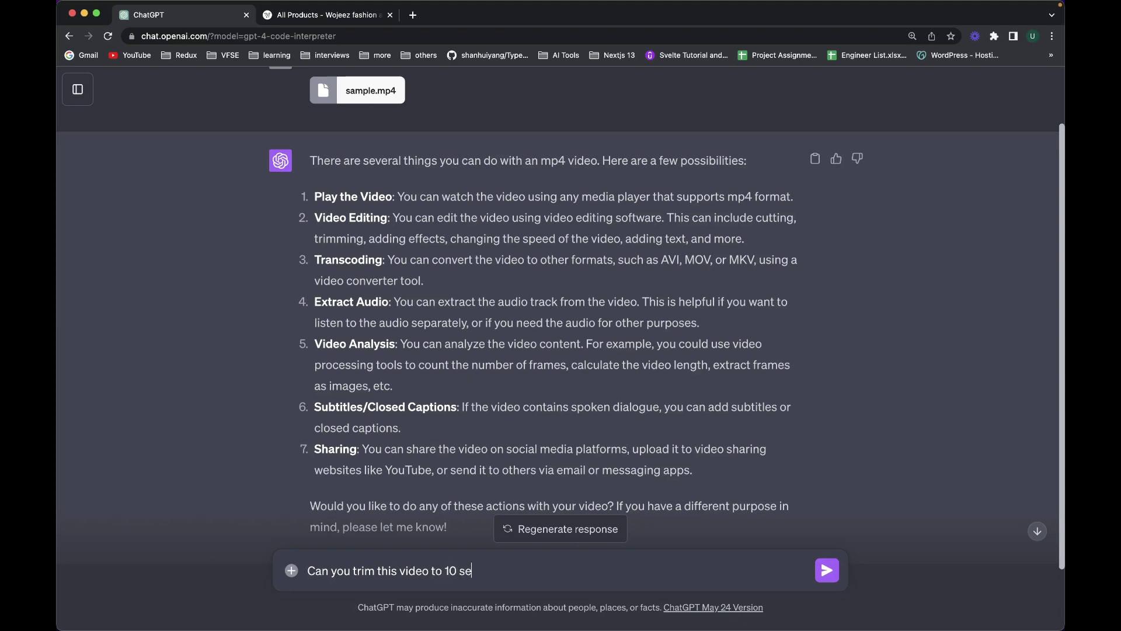
text(conds from start?)
key(Return)
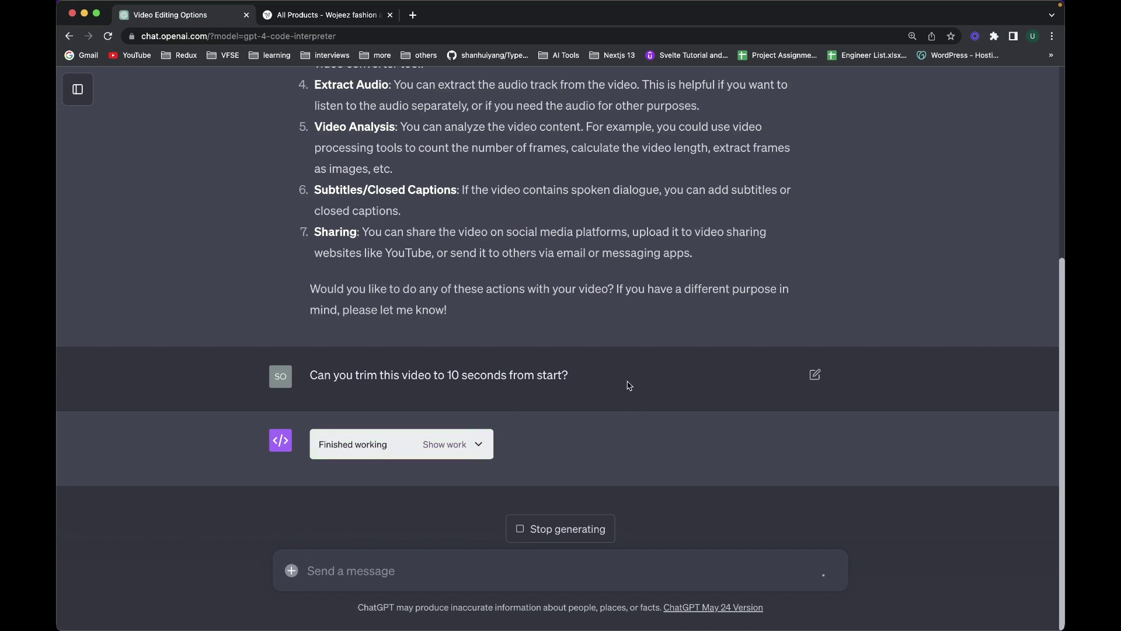
click(476, 445)
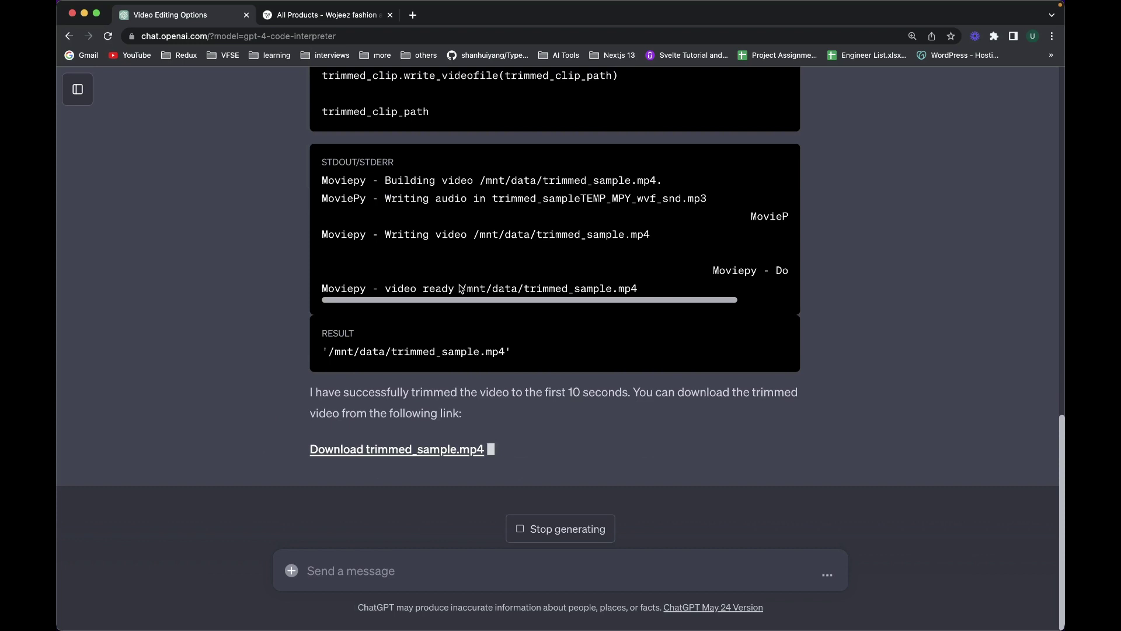
click(431, 450)
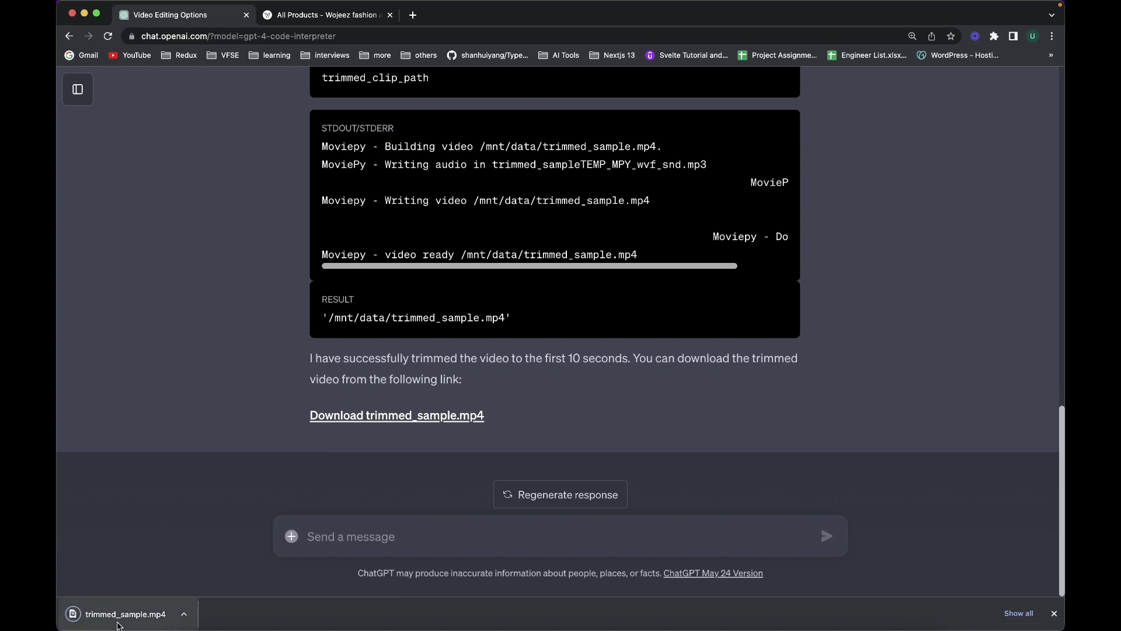
click(121, 618)
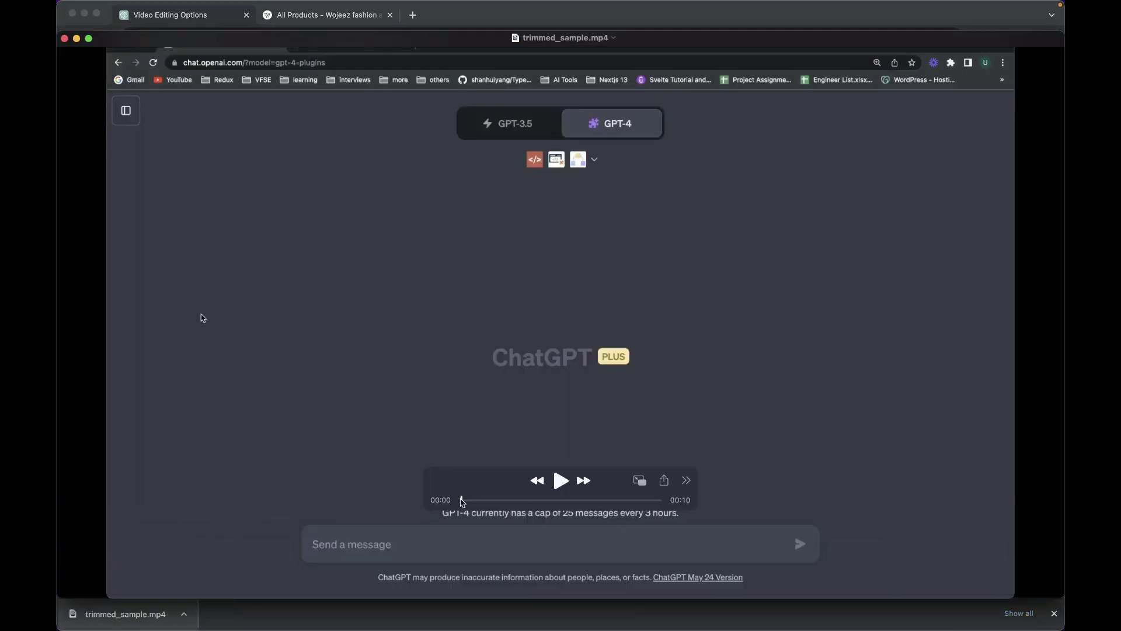
drag(462, 500, 503, 502)
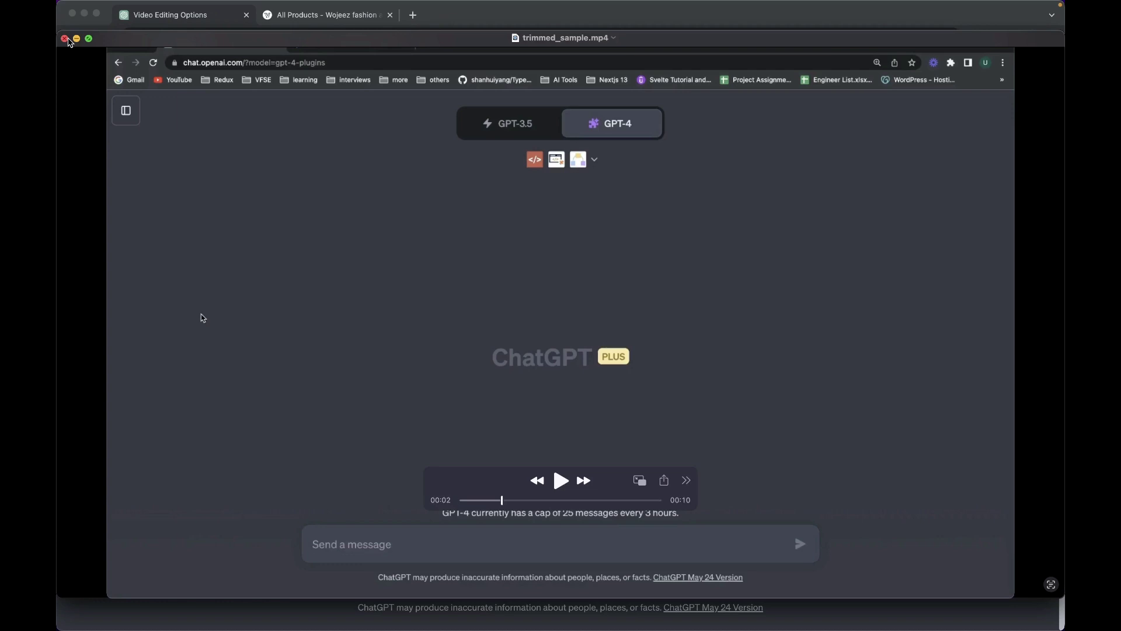
click(65, 38)
Look back over the earlier list of video options, including Video Analysis
scroll(238, 318, up, 15)
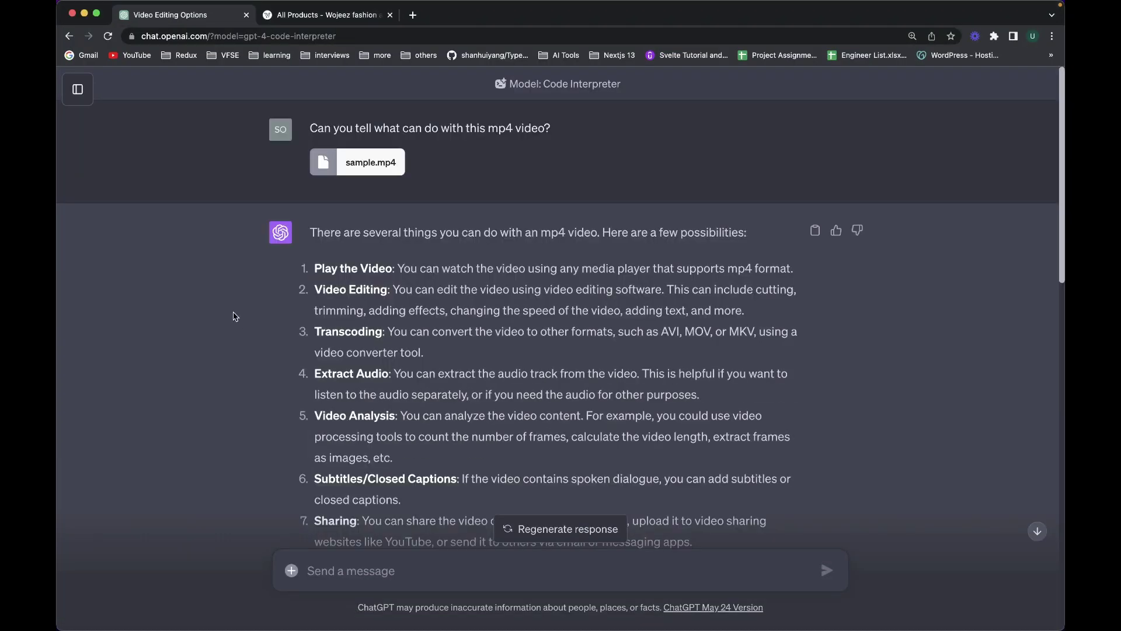
scroll(257, 332, down, 2)
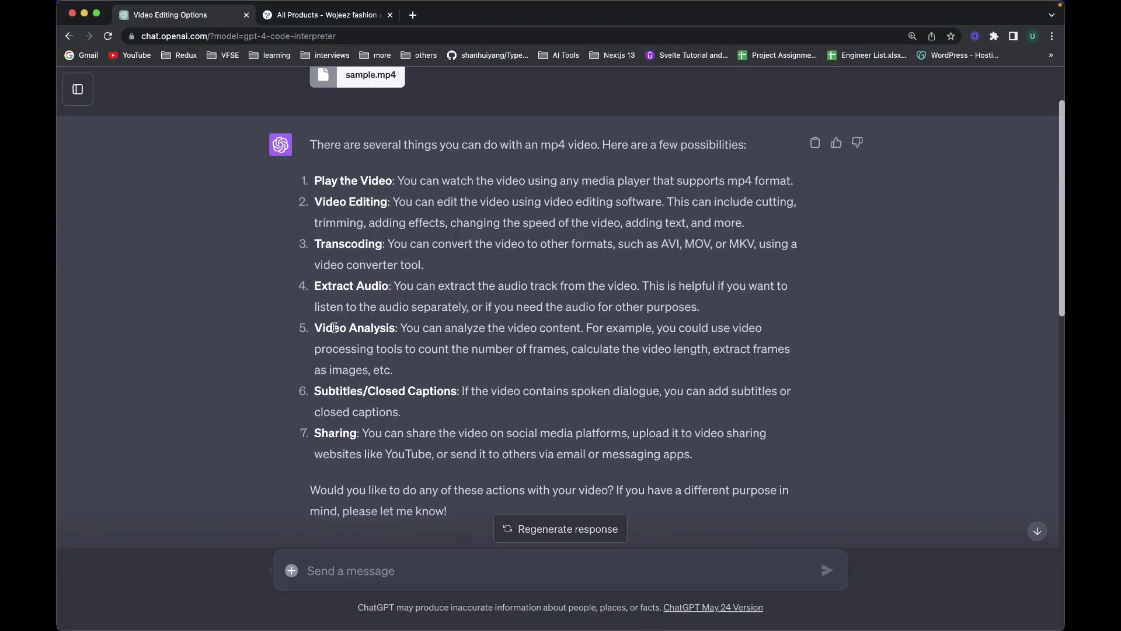
drag(327, 327, 437, 329)
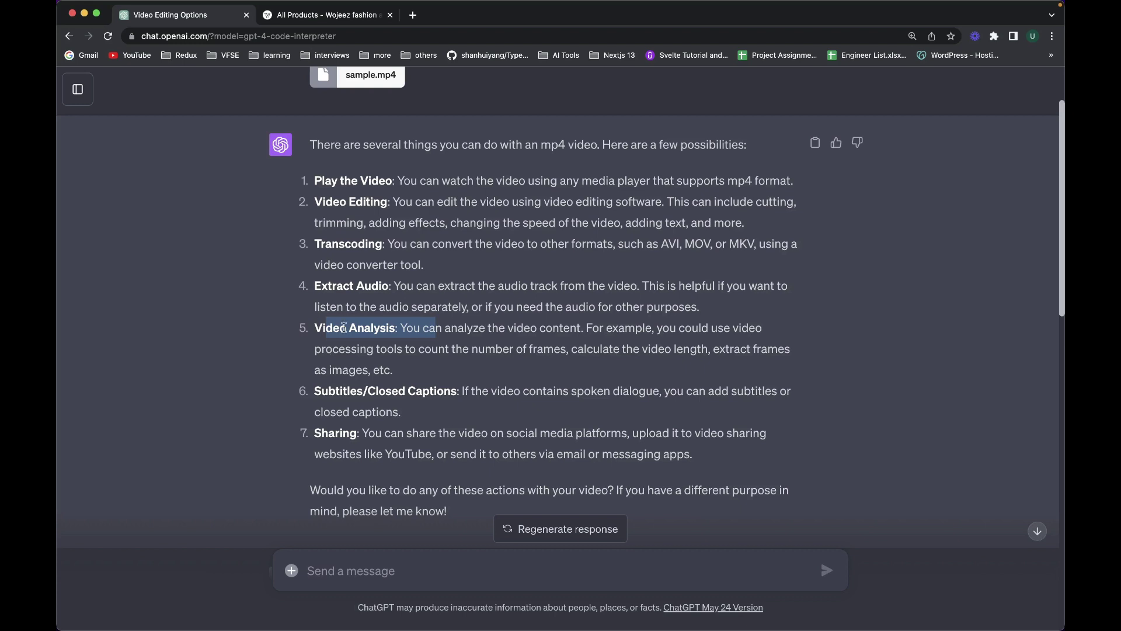
drag(326, 183, 386, 411)
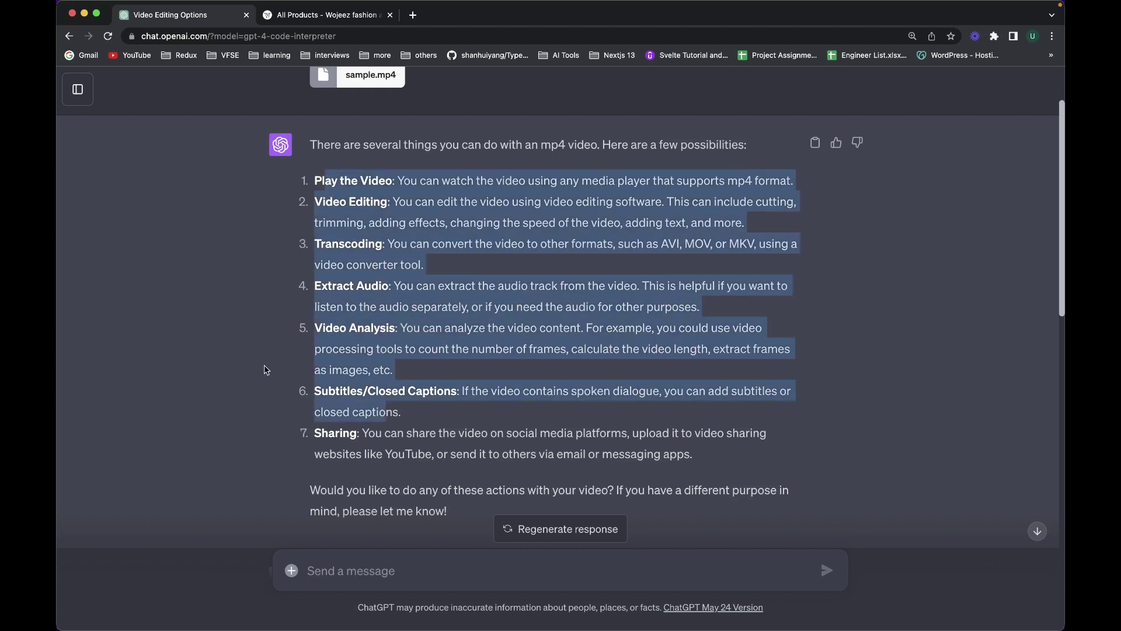
scroll(266, 369, down, 13)
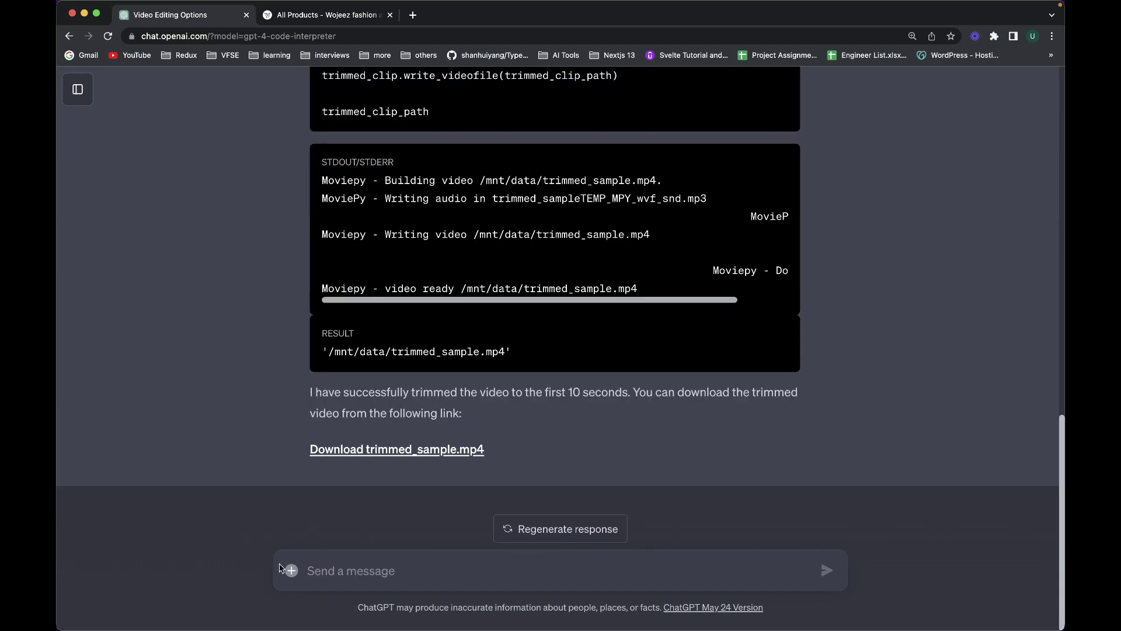
Attach coding questions.docx to the message
click(290, 570)
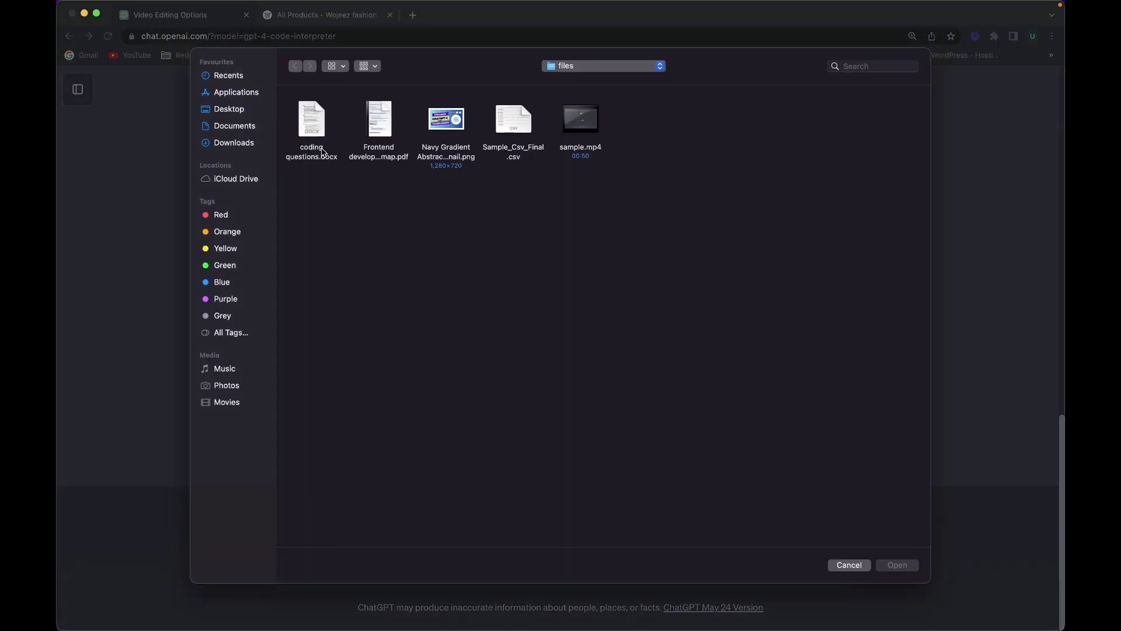
click(306, 120)
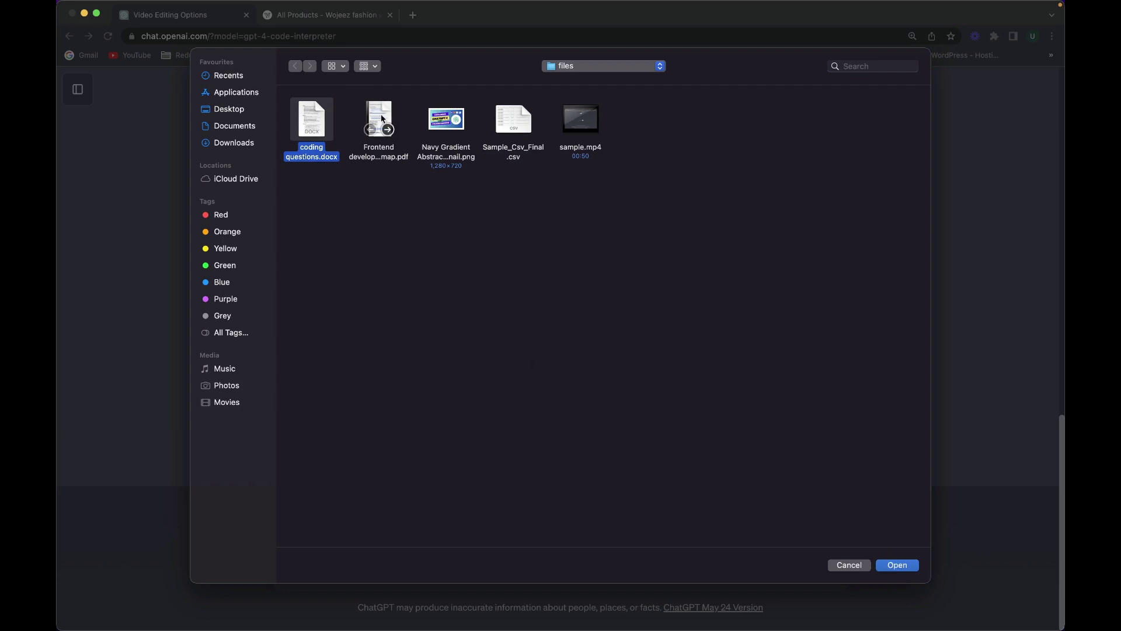
click(398, 228)
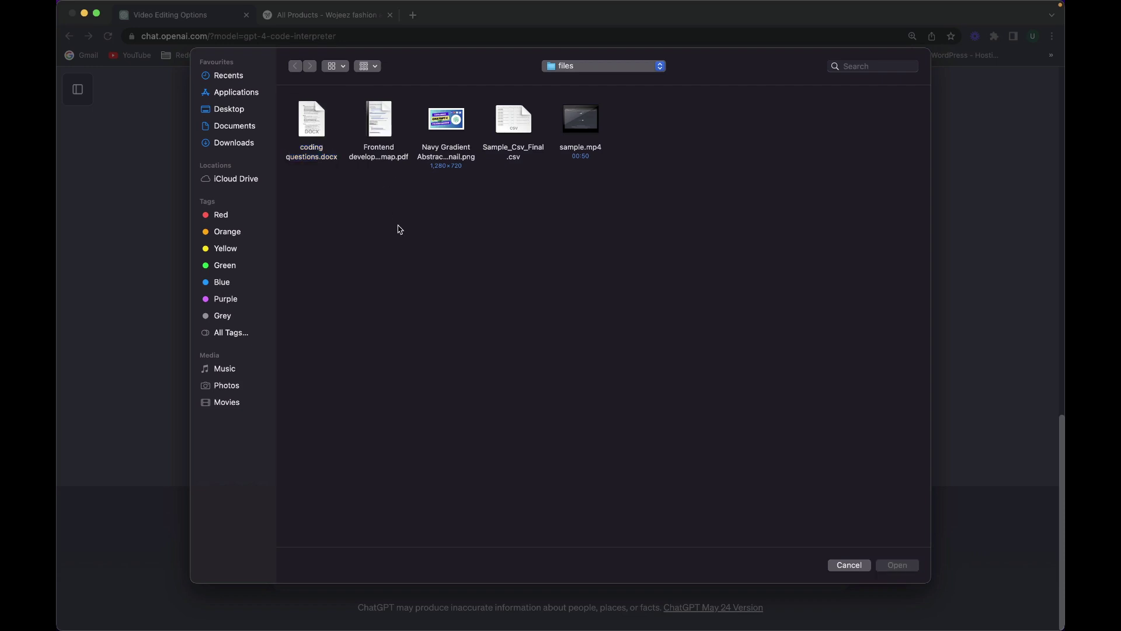
click(383, 122)
click(383, 228)
click(313, 117)
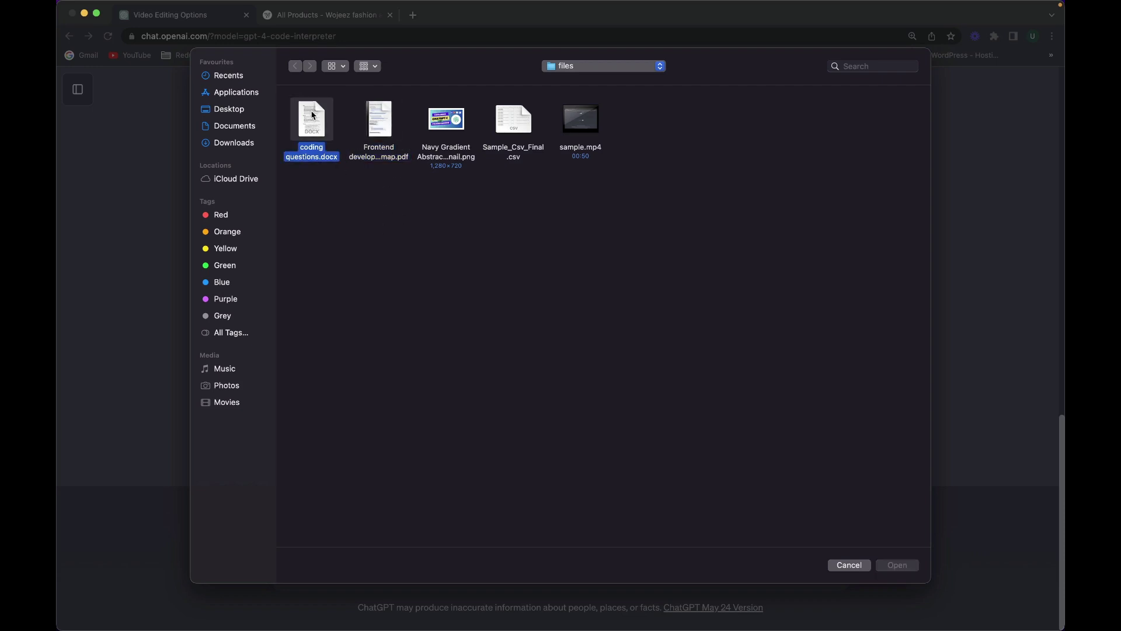
click(903, 572)
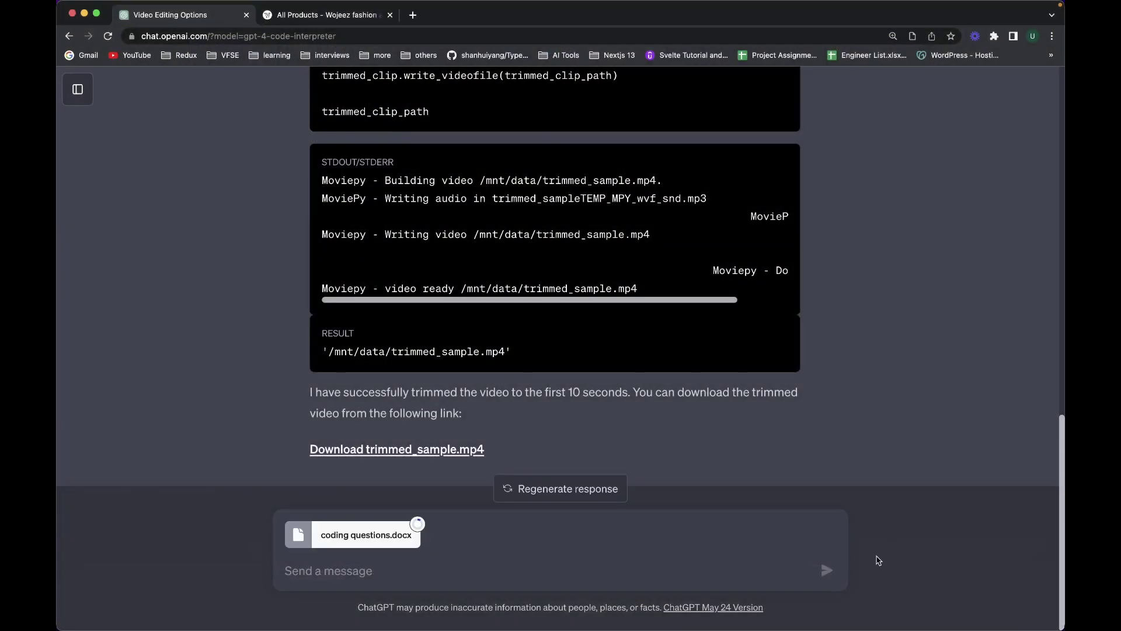
Draft a prompt asking to analyse the document and solve all its questions in JavaScript
click(438, 562)
text(Can you please)
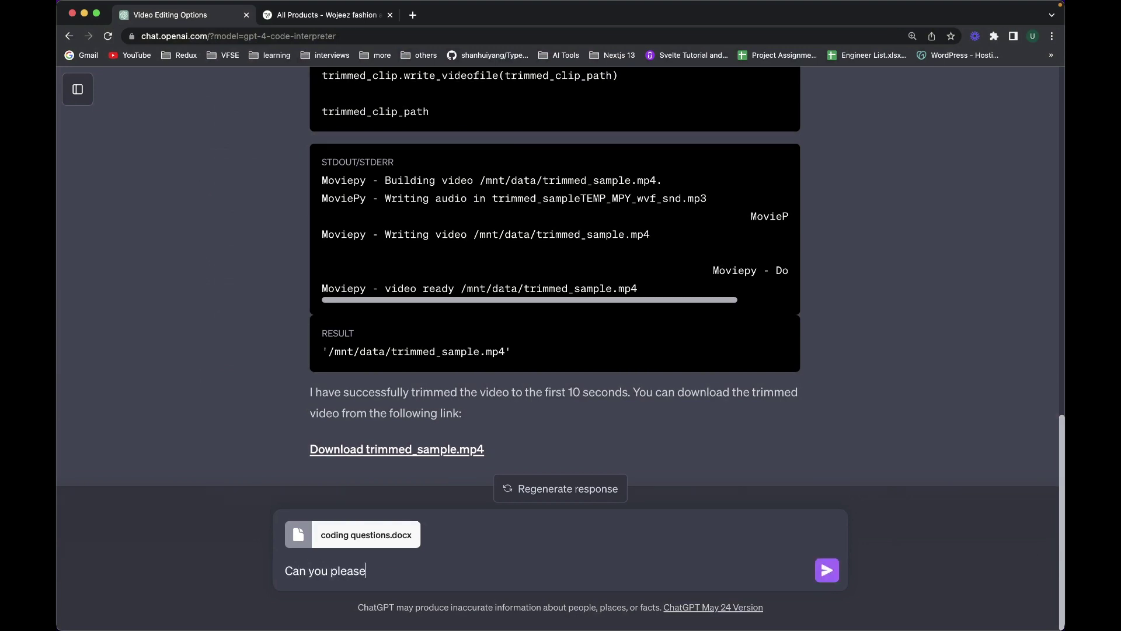
text( anay)
text(this document and)
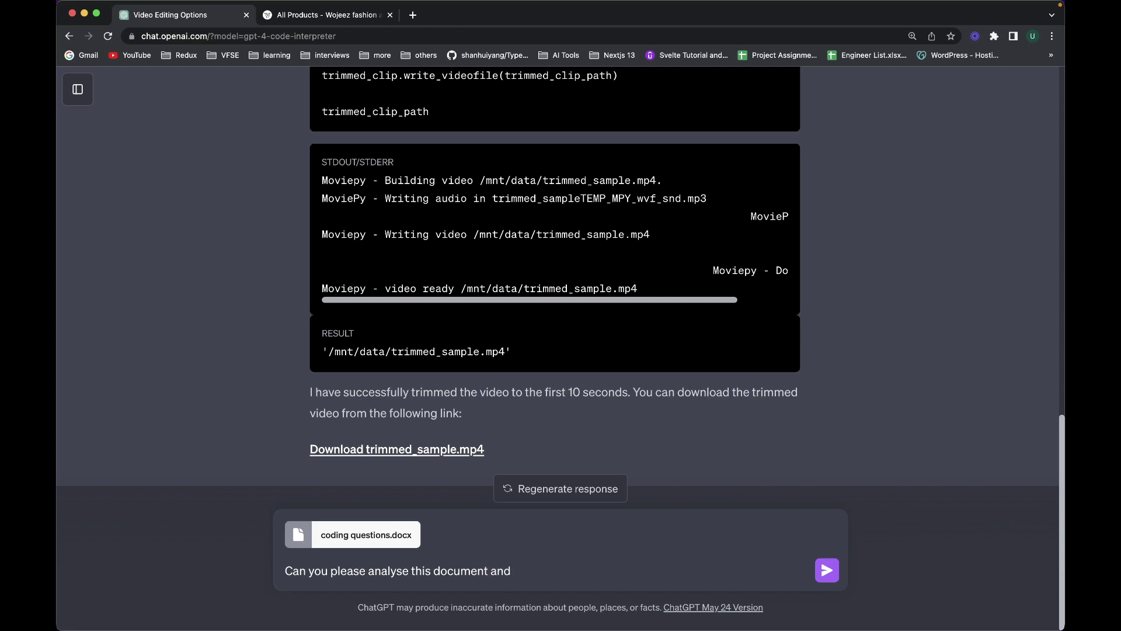
text( solve all the questions)
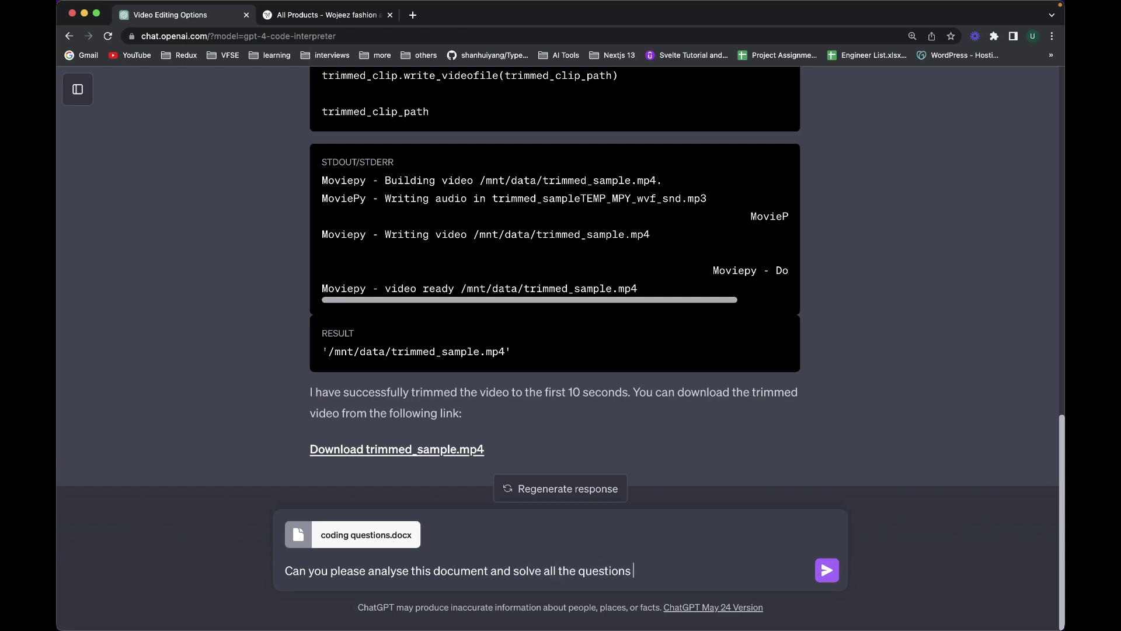
text( added in this documen)
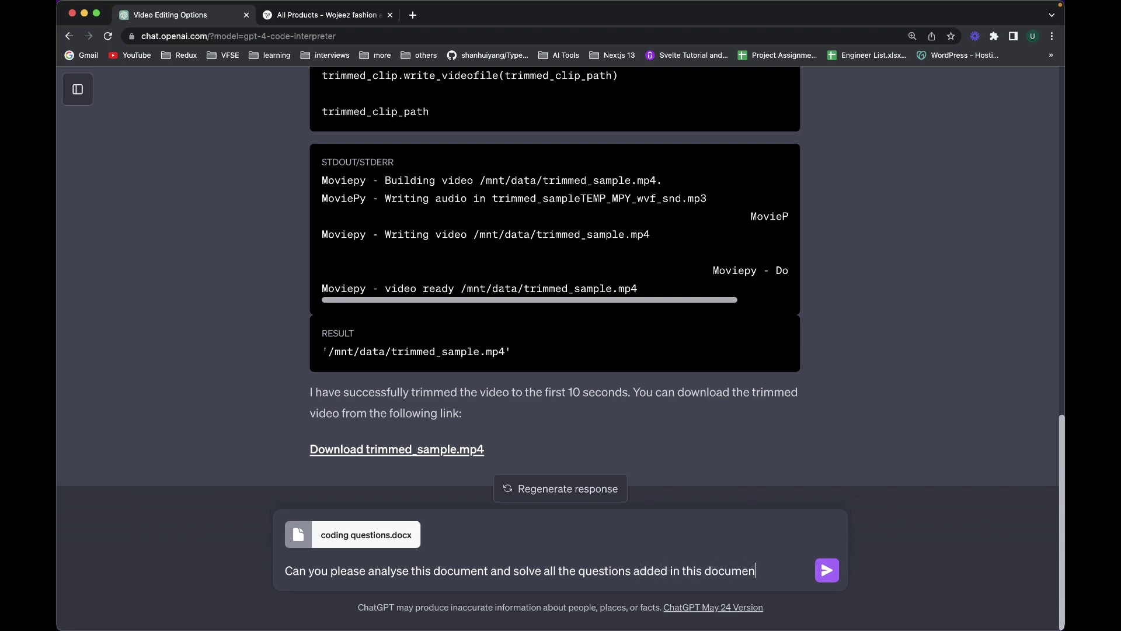
text(t using javascript p)
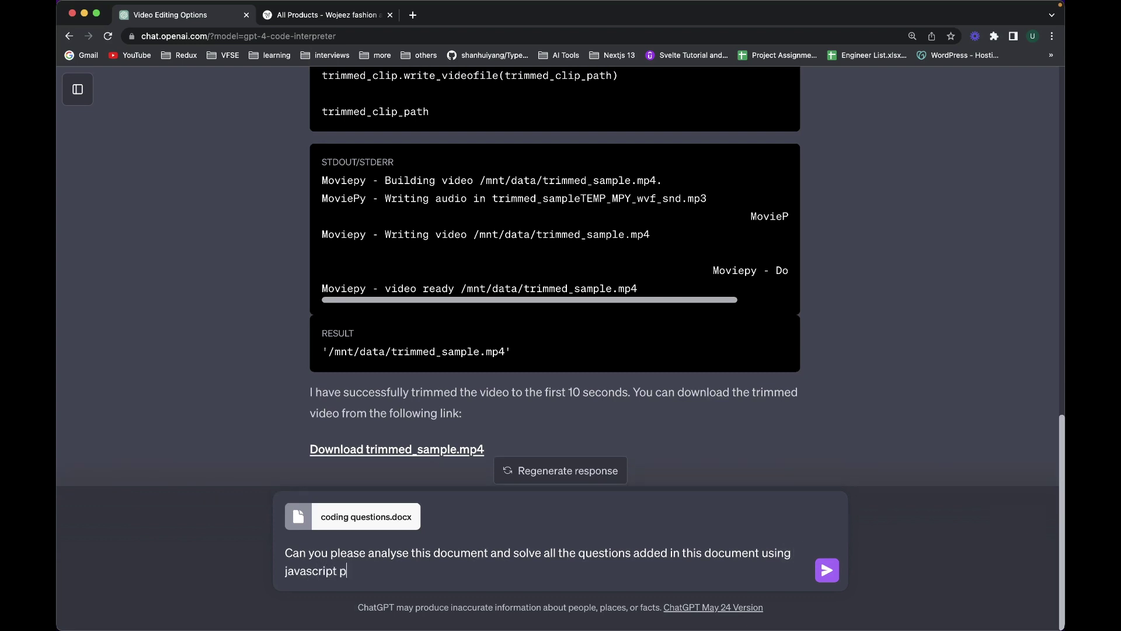
text(rogramming language)
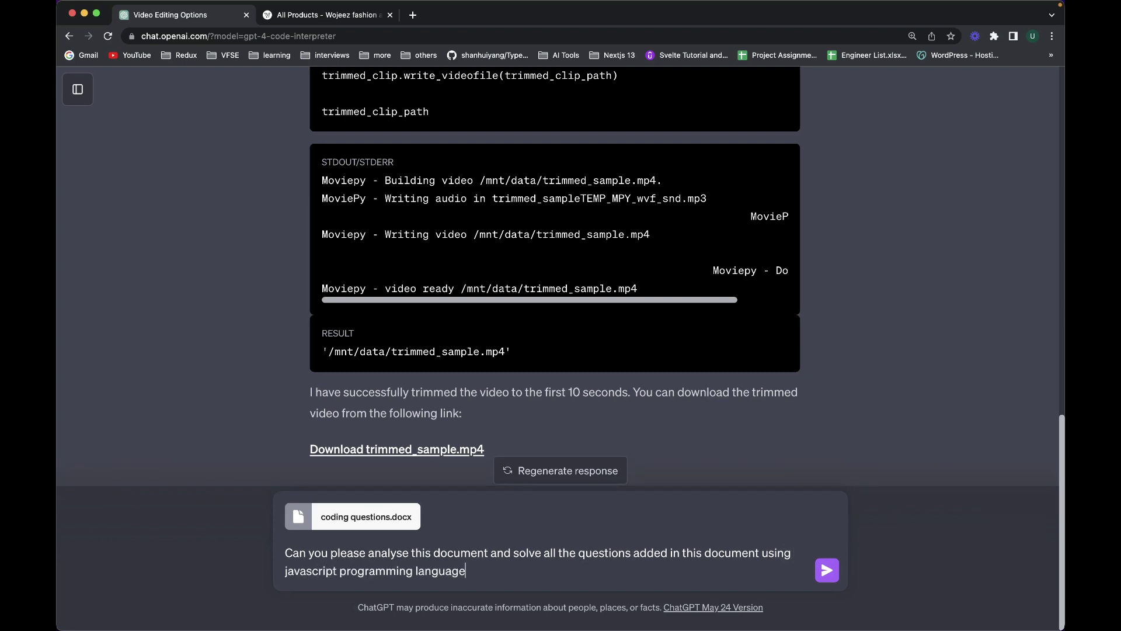
text(?)
Send the document request and scroll through the extracted Basic, Medium and Advanced questions
key(Return)
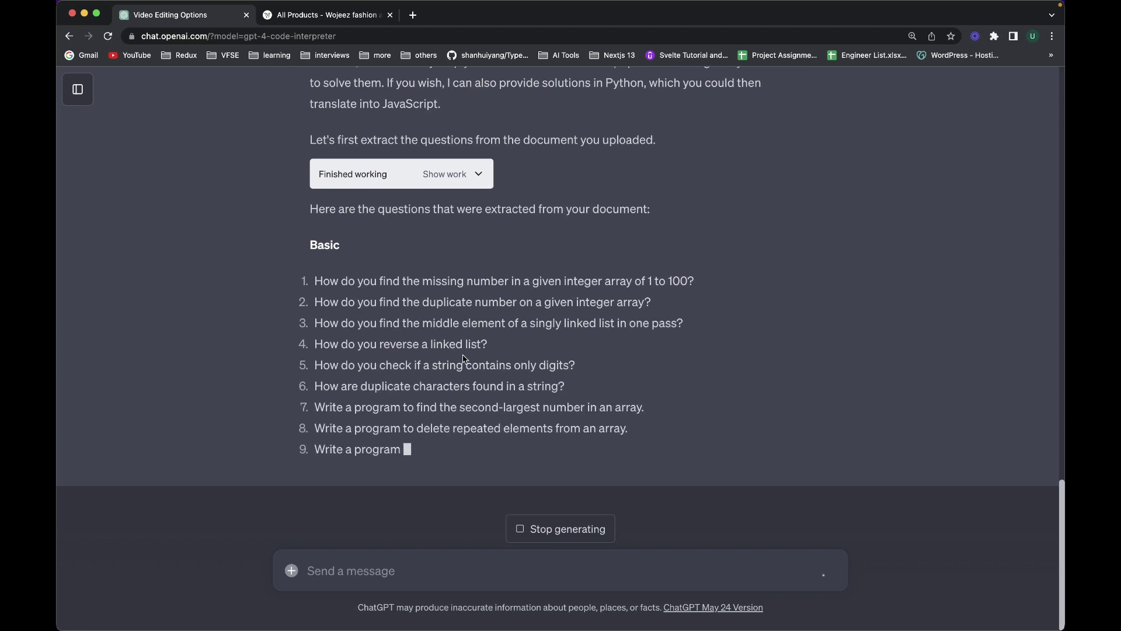
scroll(257, 377, up, 5)
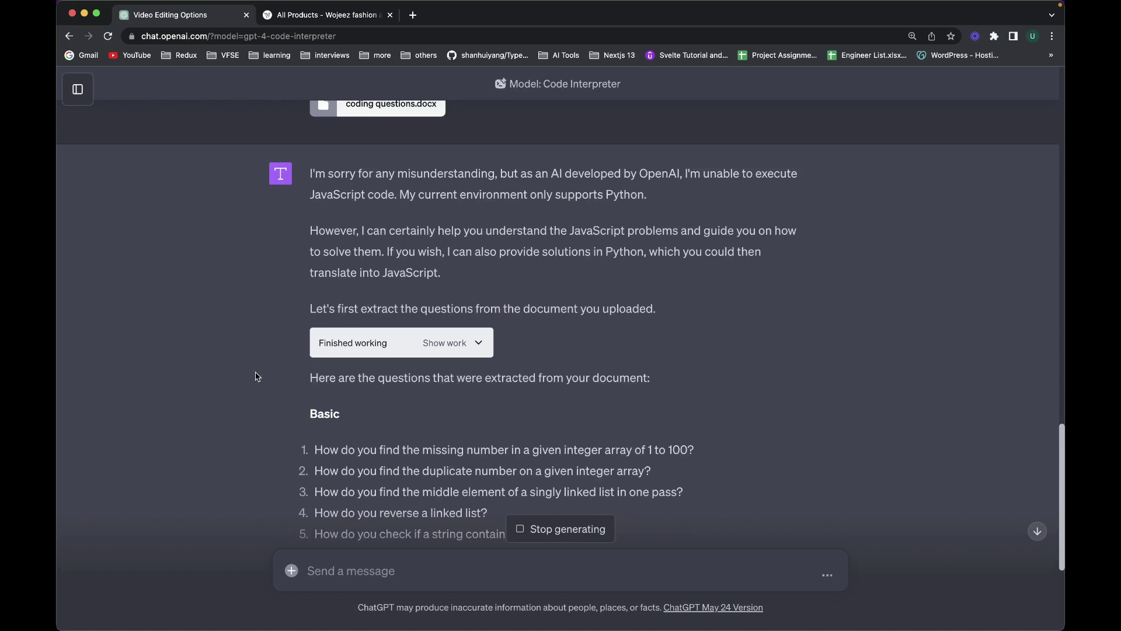
scroll(234, 372, down, 10)
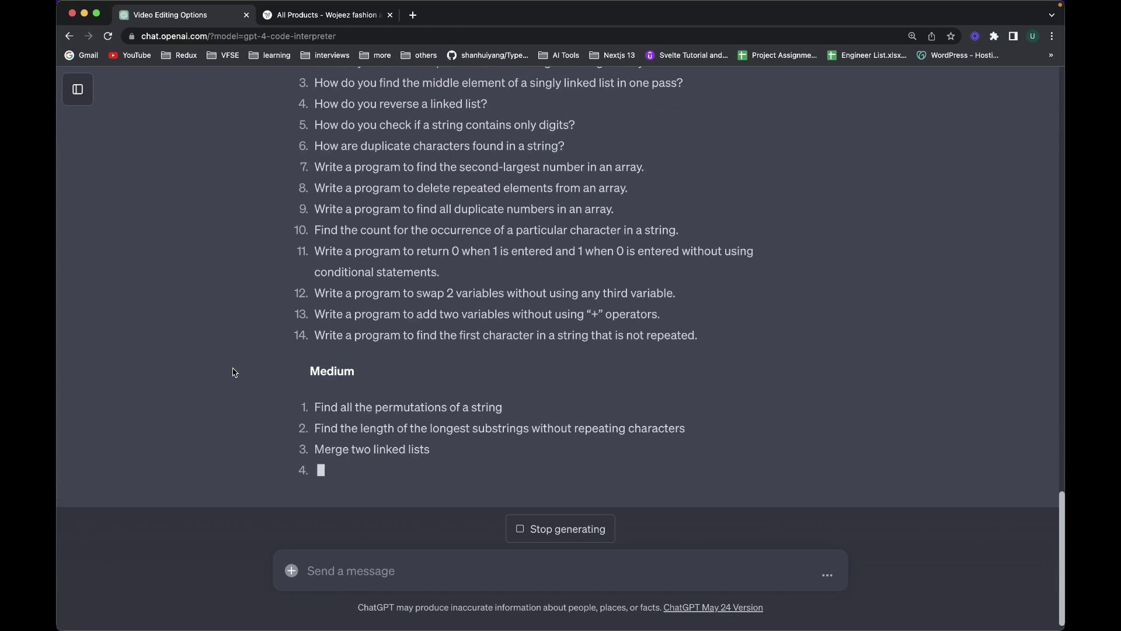
scroll(233, 371, up, 7)
drag(345, 286, 404, 400)
scroll(404, 391, down, 9)
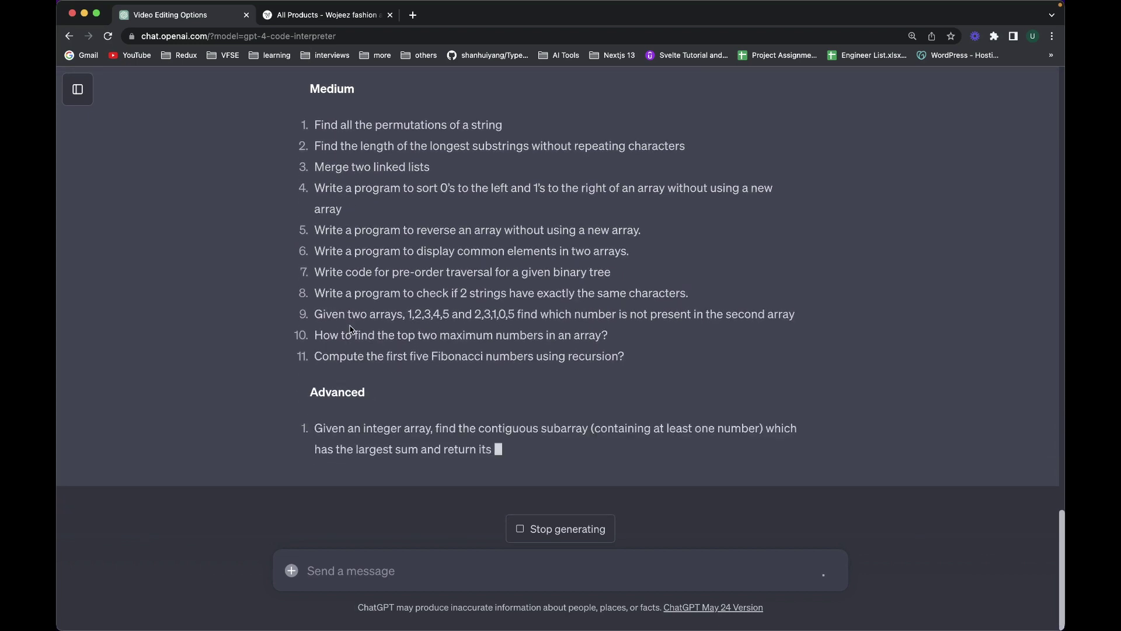
Scroll back to the top of the reply and select the text of Basic question 2
scroll(245, 376, up, 10)
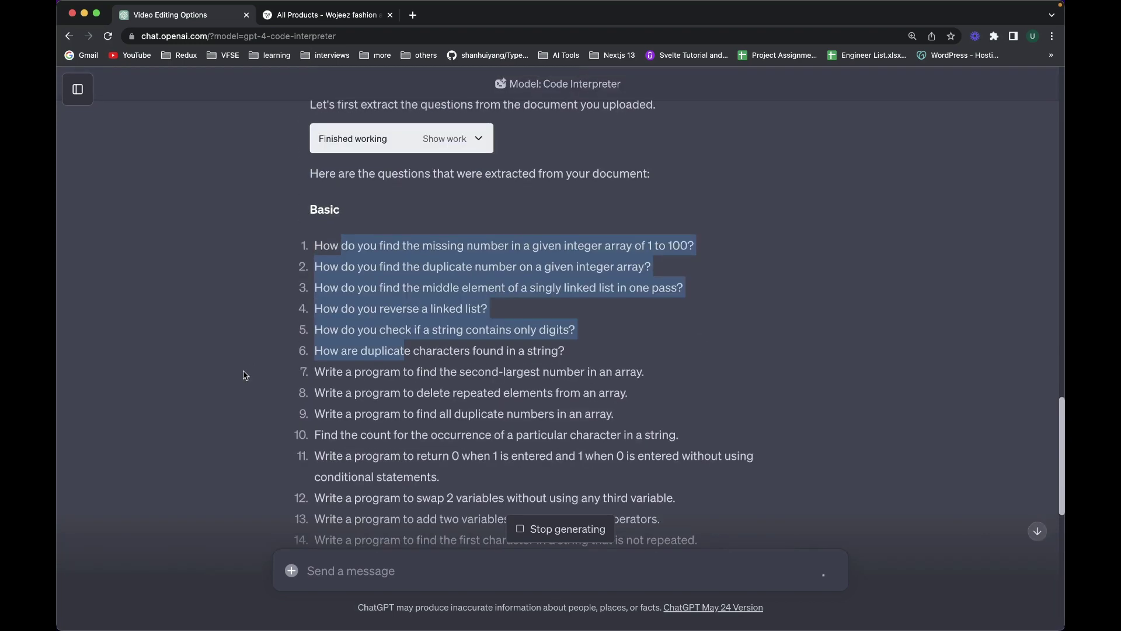
scroll(245, 375, up, 5)
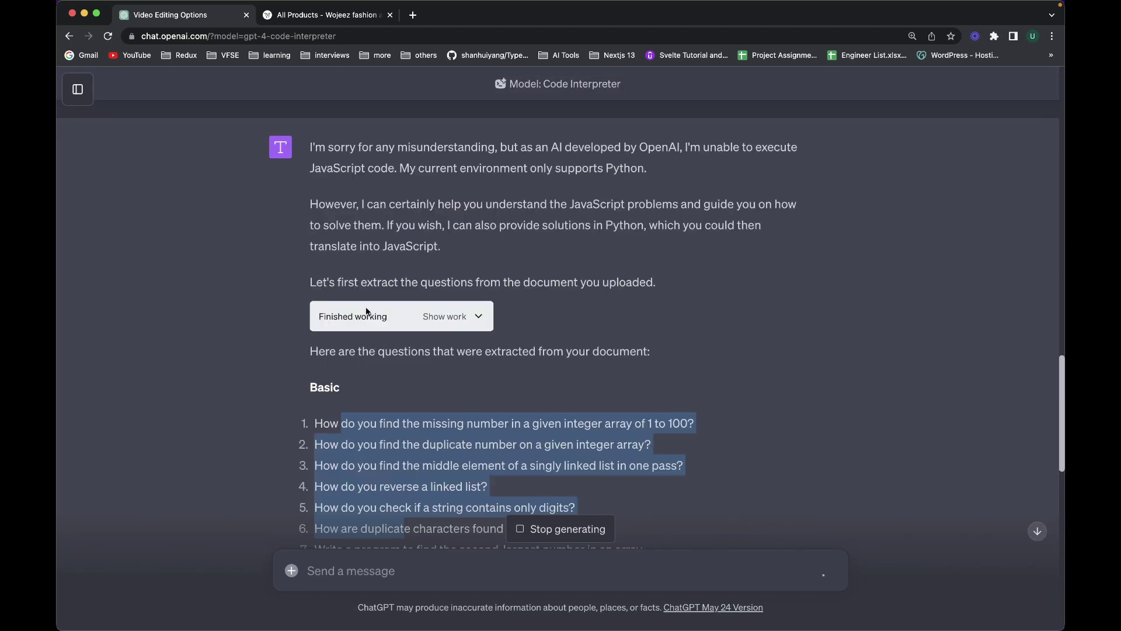
scroll(255, 314, up, 5)
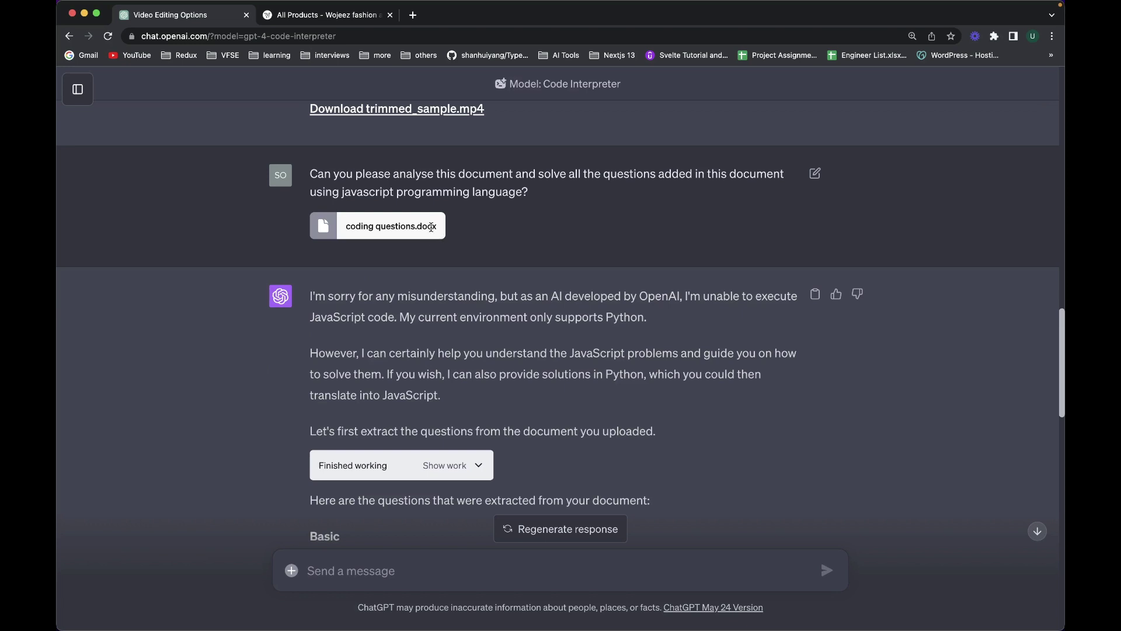
drag(398, 225, 441, 228)
scroll(253, 380, down, 15)
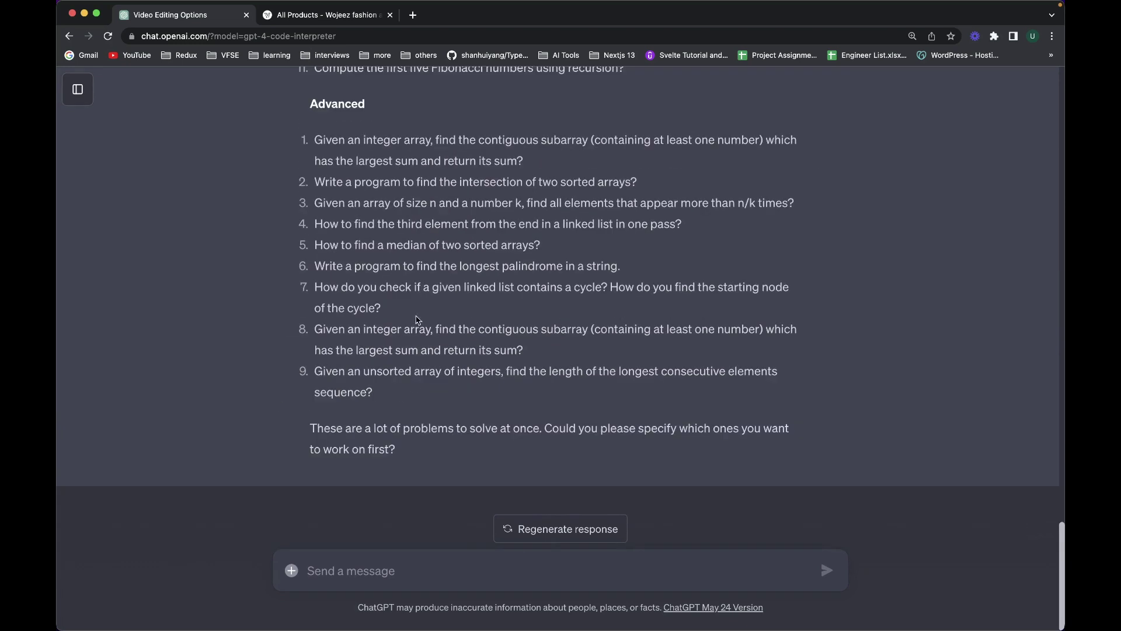
drag(394, 224, 382, 309)
scroll(411, 385, up, 5)
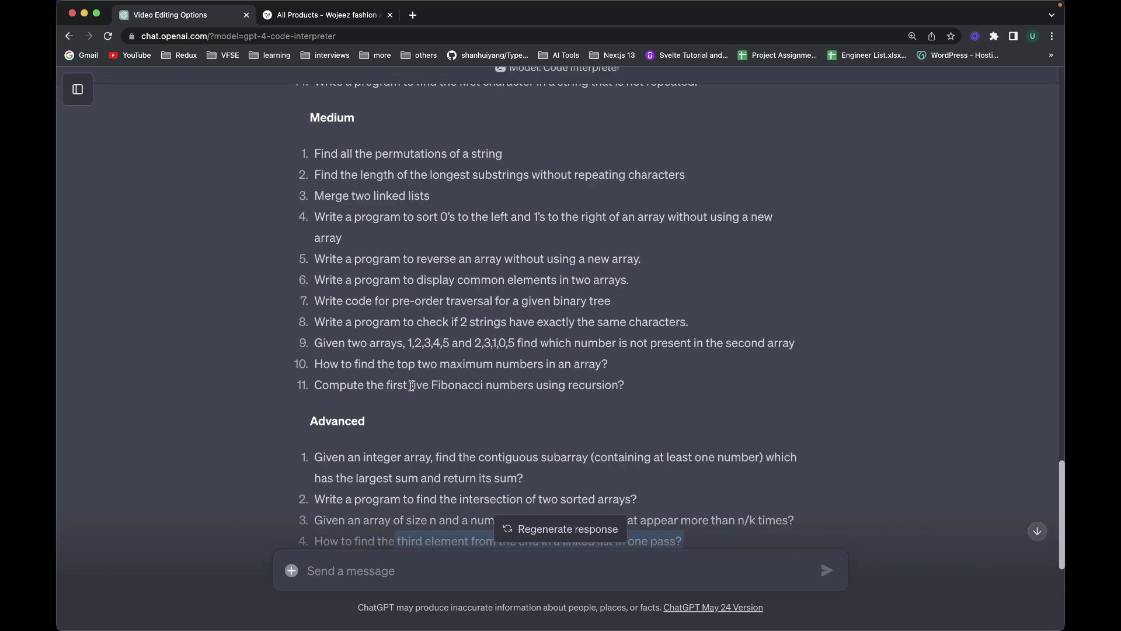
scroll(411, 386, up, 4)
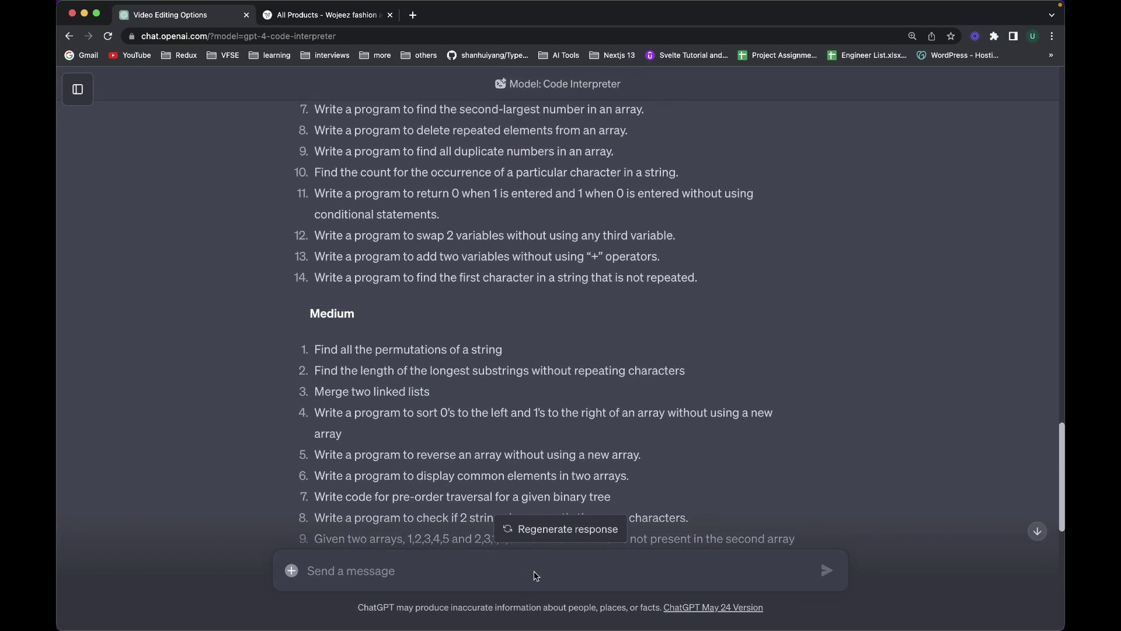
scroll(493, 403, up, 4)
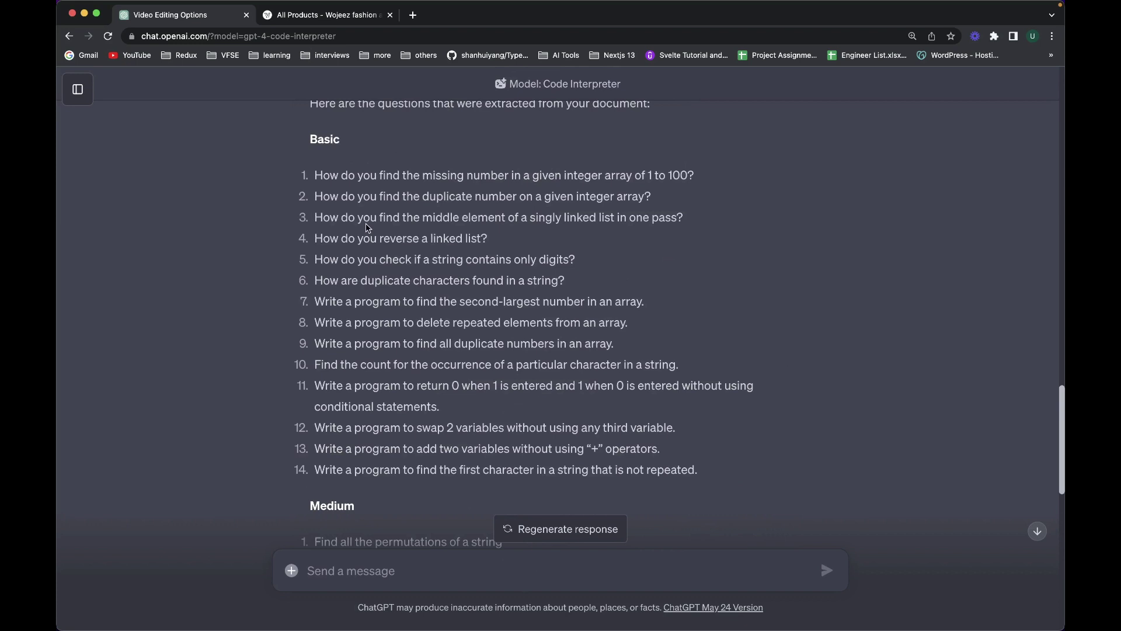
drag(316, 196, 660, 199)
key(super+c)
Paste and send question 2 about finding the duplicate number, then review the Python and JavaScript solutions
click(632, 573)
key(super+v)
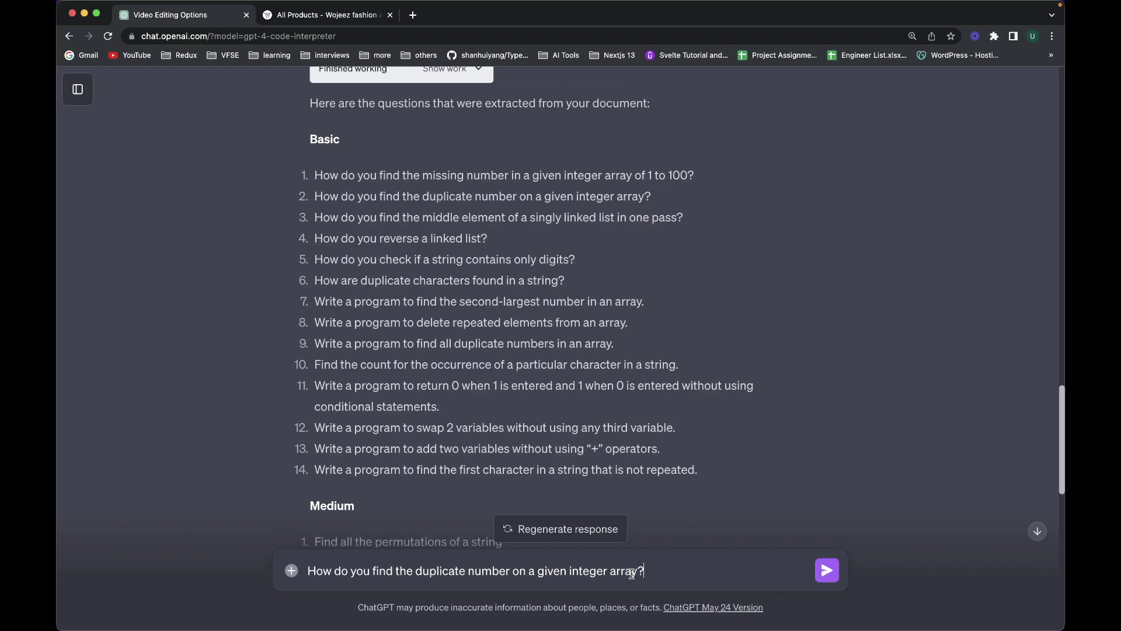
key(Return)
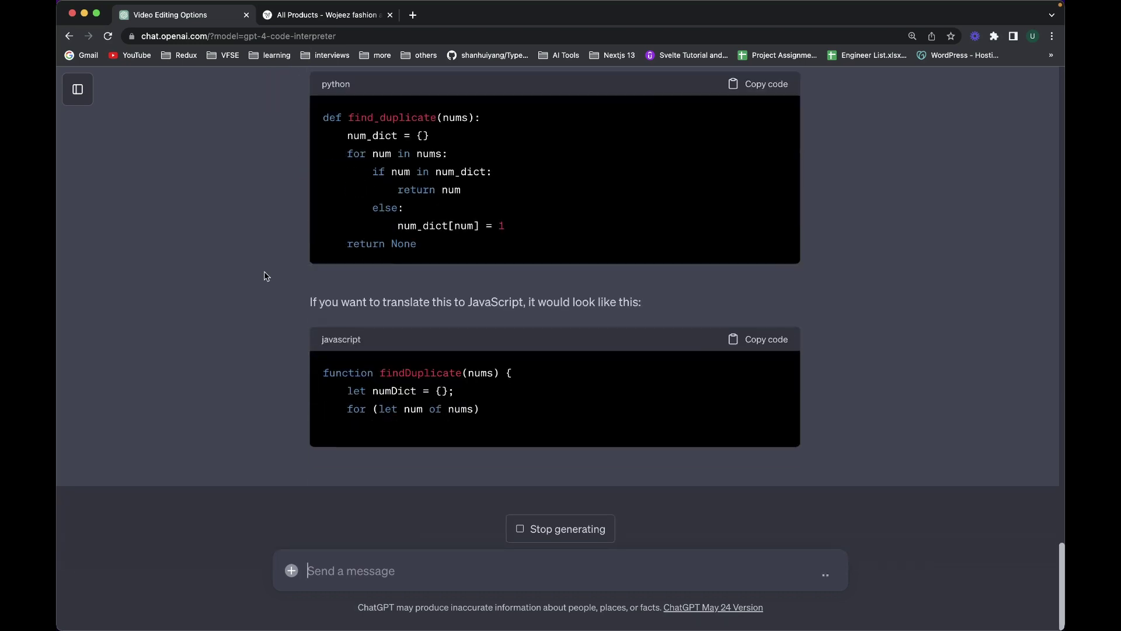
scroll(266, 328, up, 4)
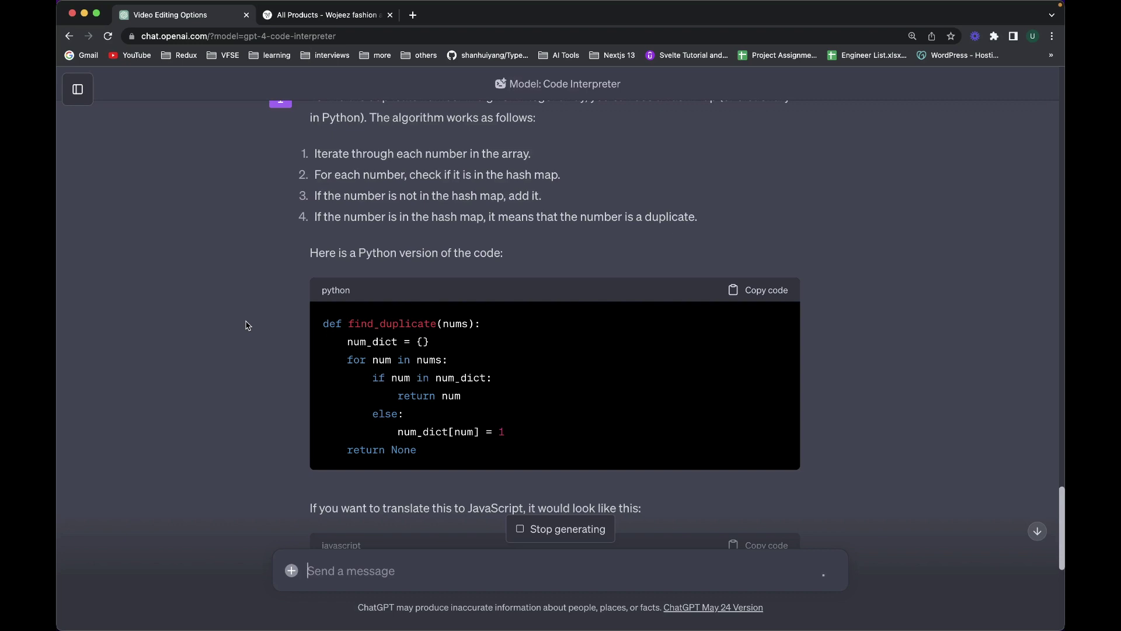
scroll(248, 325, up, 1)
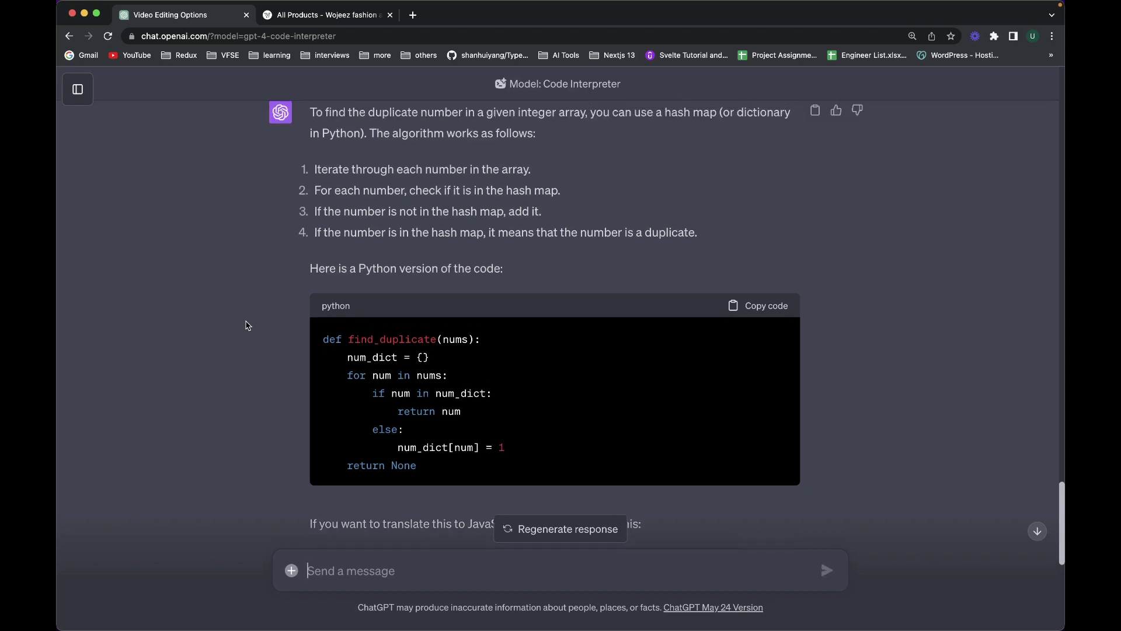
scroll(247, 325, down, 8)
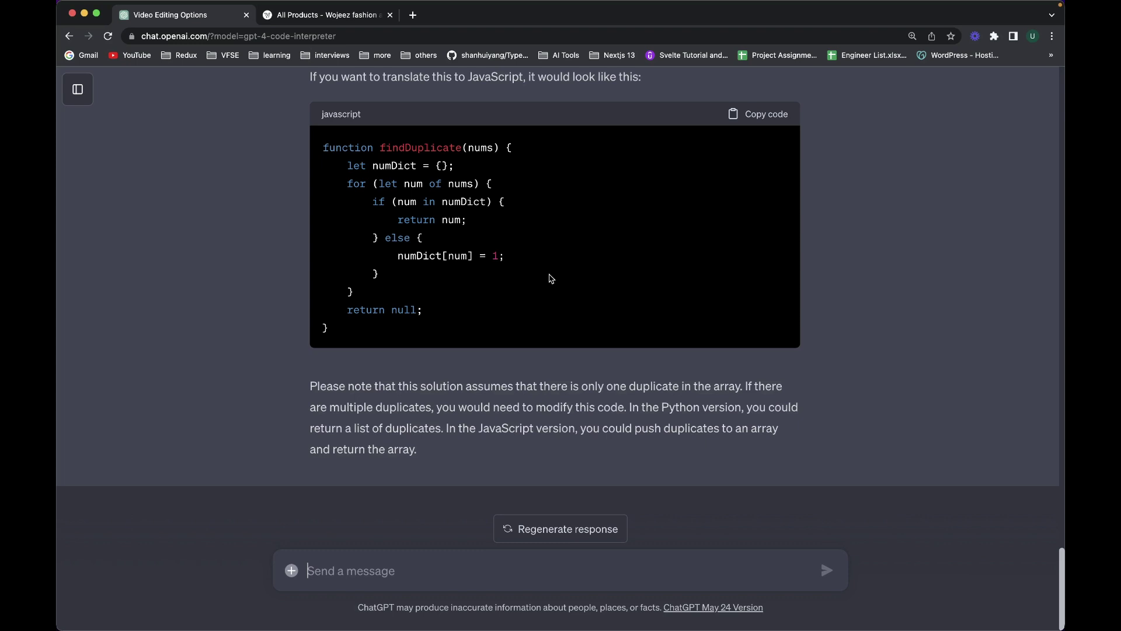
Attach Sample_Csv_Final.csv and ask what can be done with this file
click(291, 570)
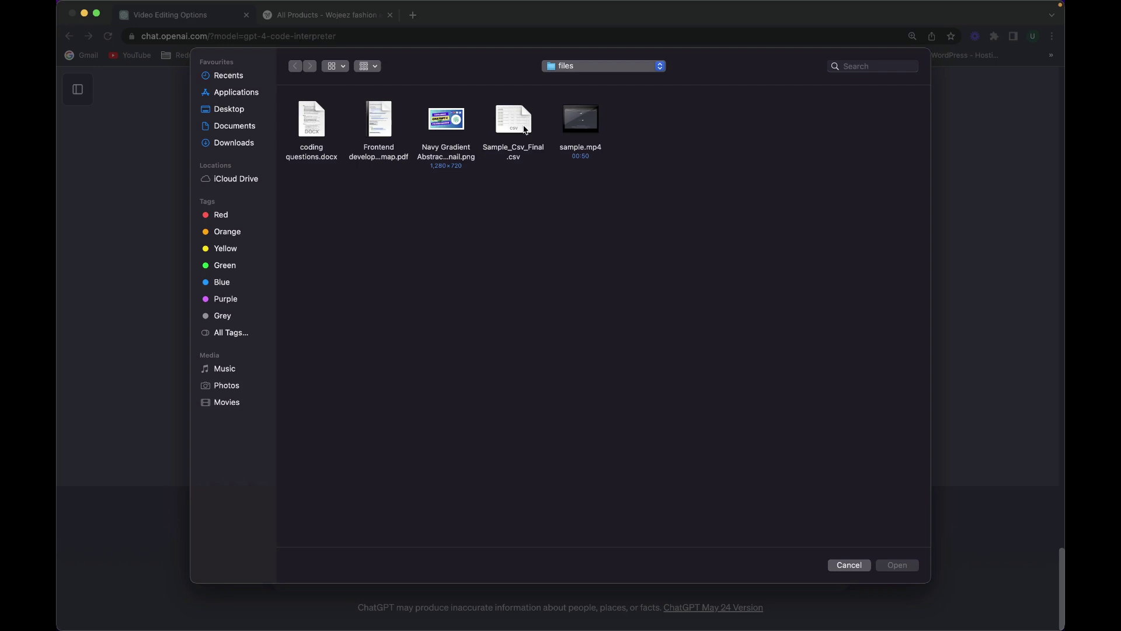
click(525, 129)
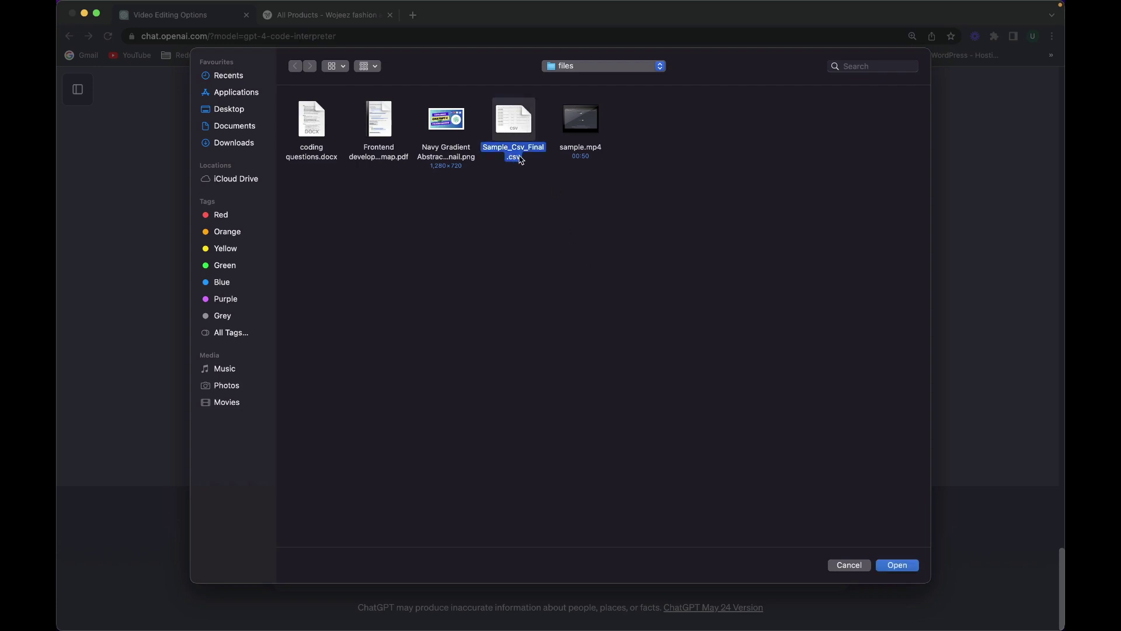
click(904, 563)
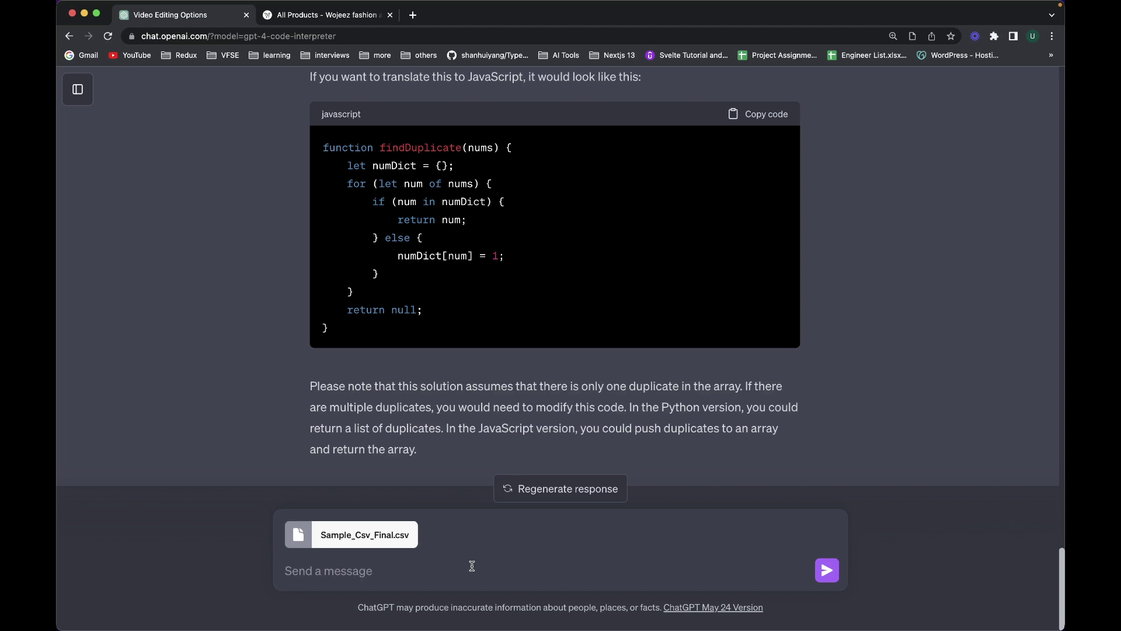
text(Can you tell me what are the things)
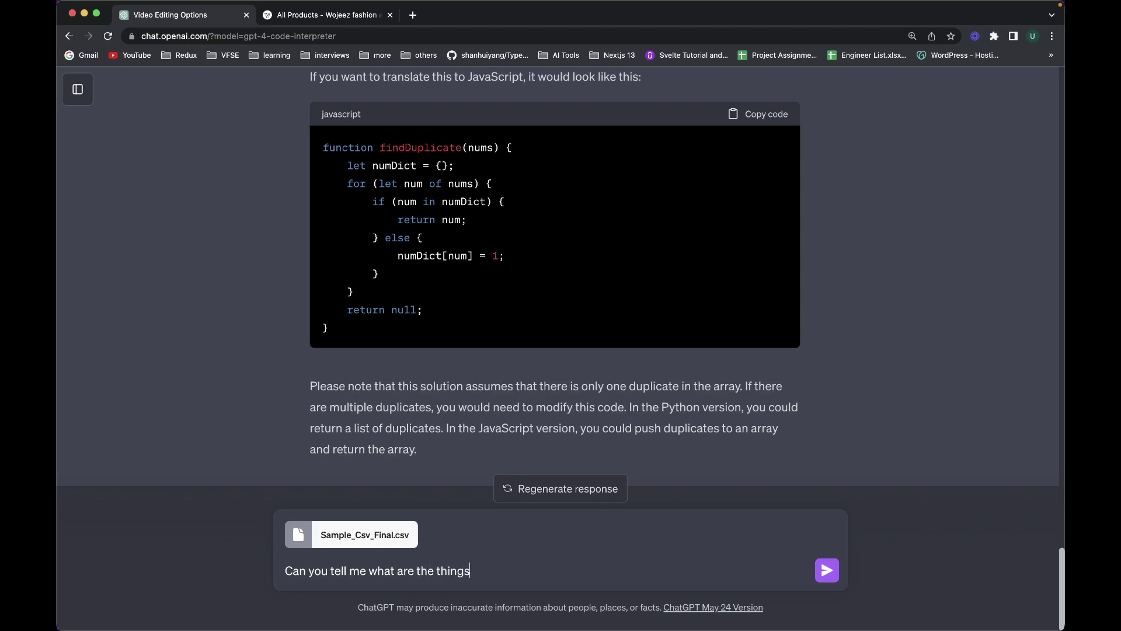
text( you can with this file?)
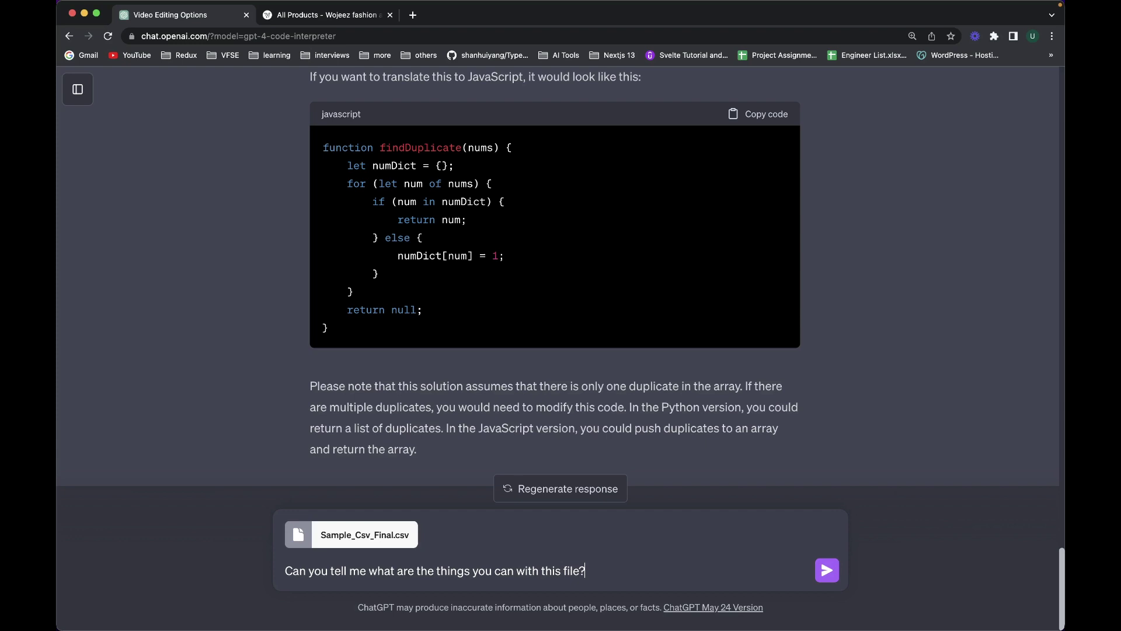
key(Return)
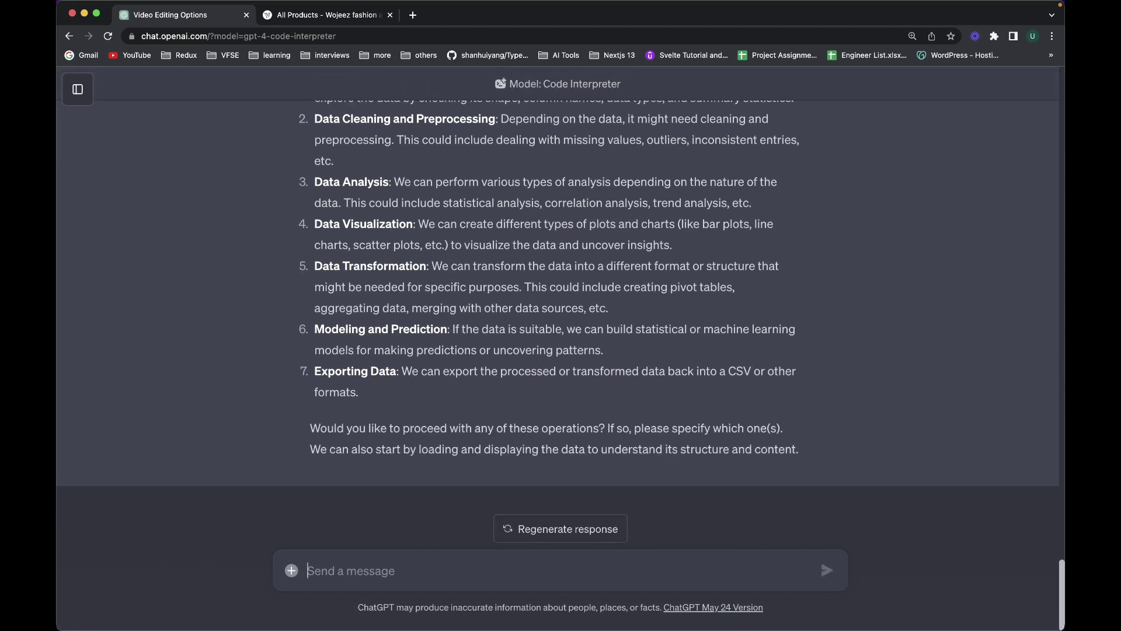
Send a new message asking to visualise the CSV data in graphs and charts
click(536, 570)
text(Can you ple)
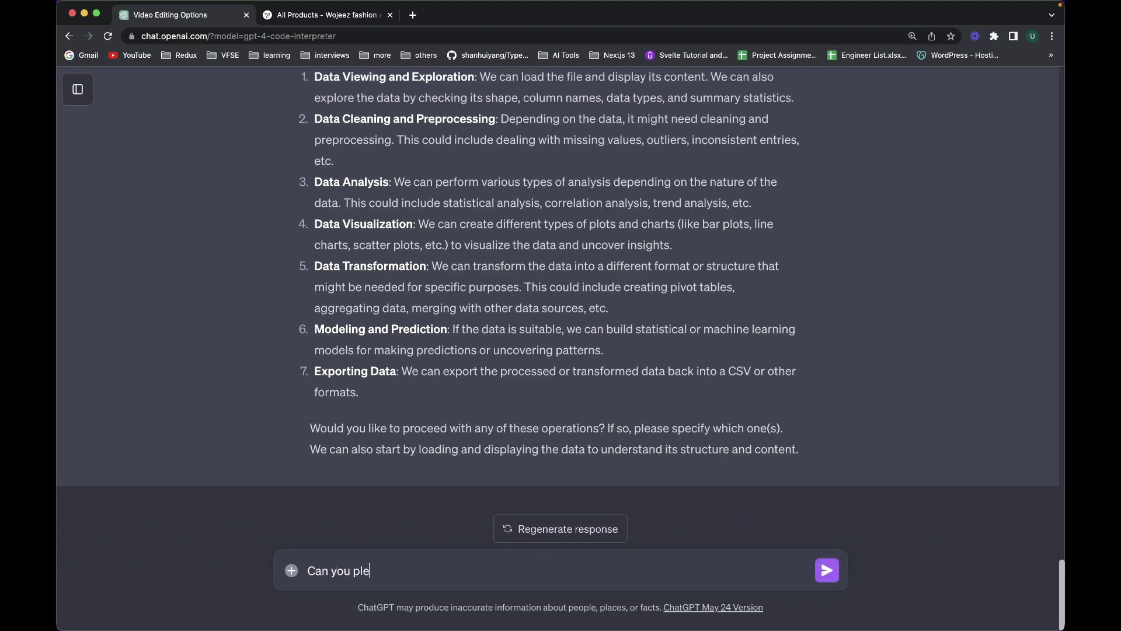
text(ase visualise the)
key(BackSpace)
key(BackSpace)
key(BackSpace)
text(the data in graphs)
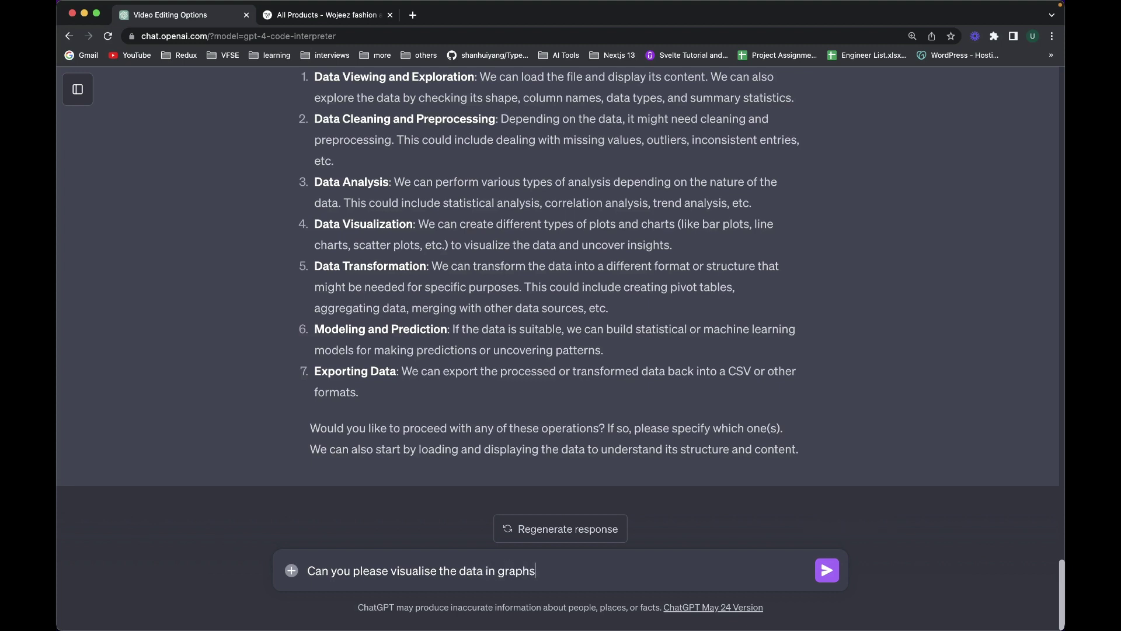
text( and charts for this doc)
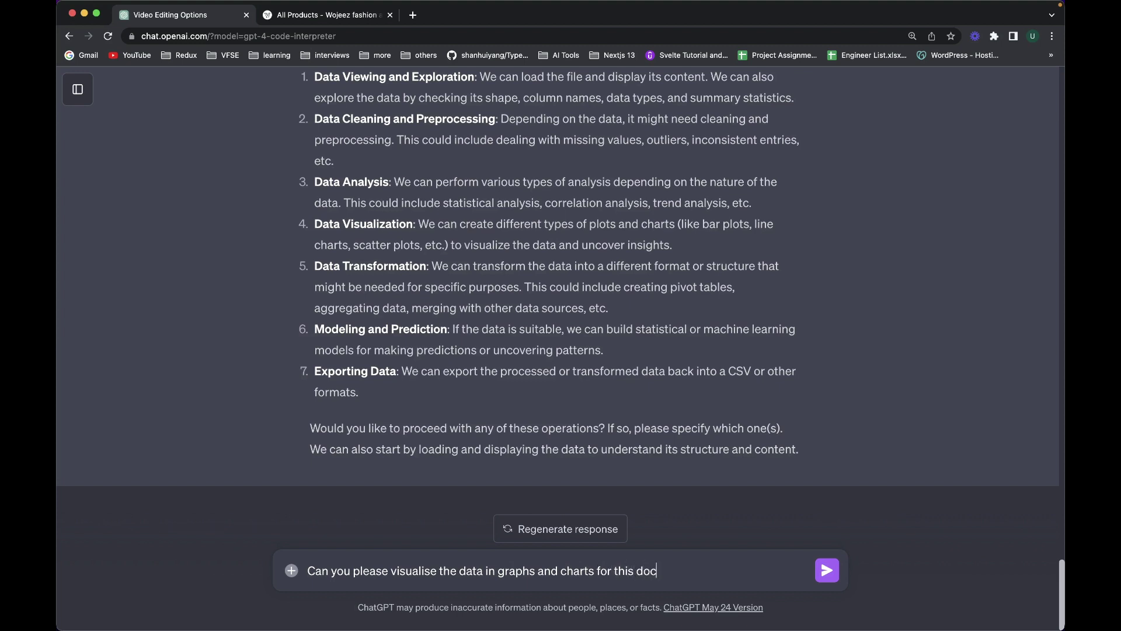
text(uemnt)
text(ment?)
key(Return)
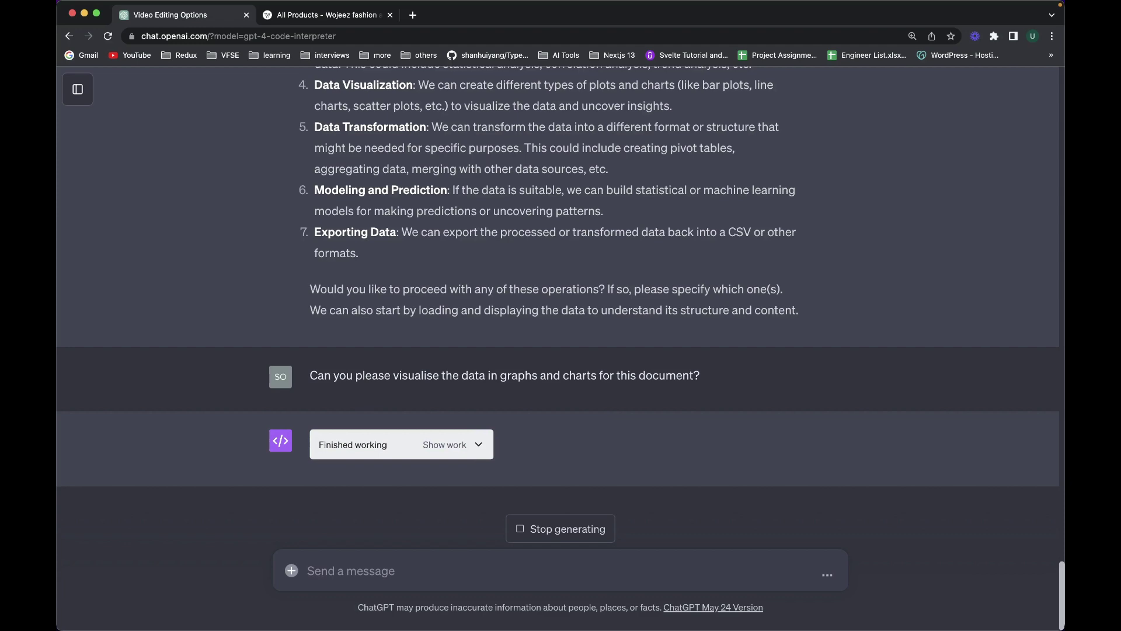
Follow the streaming reply as it explains the dataset's columns
scroll(559, 365, up, 20)
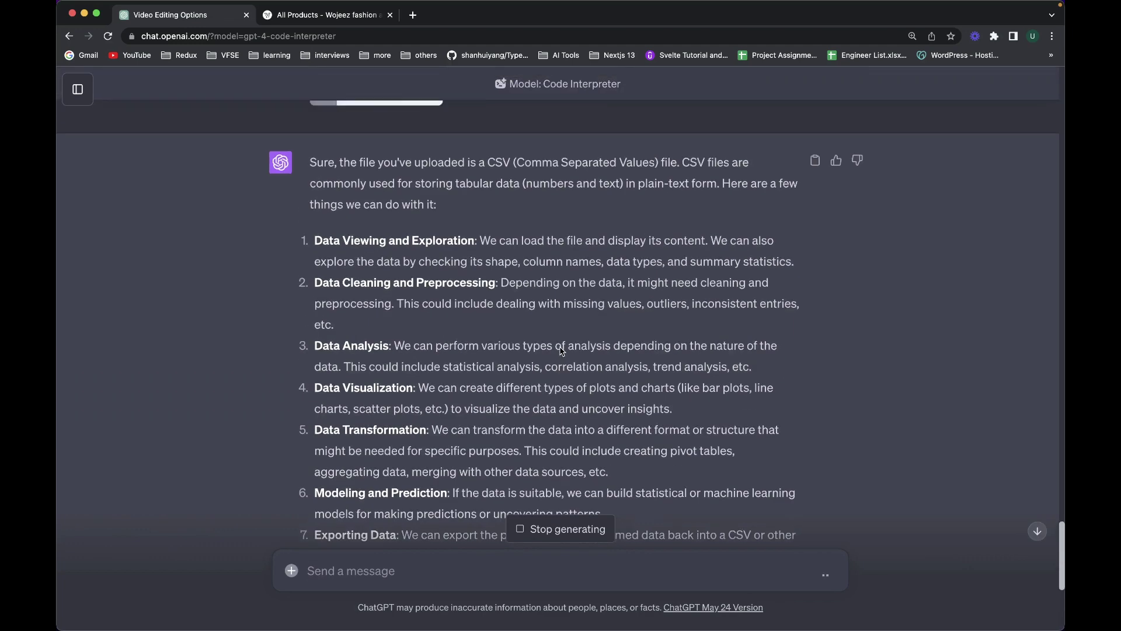
scroll(560, 351, down, 5)
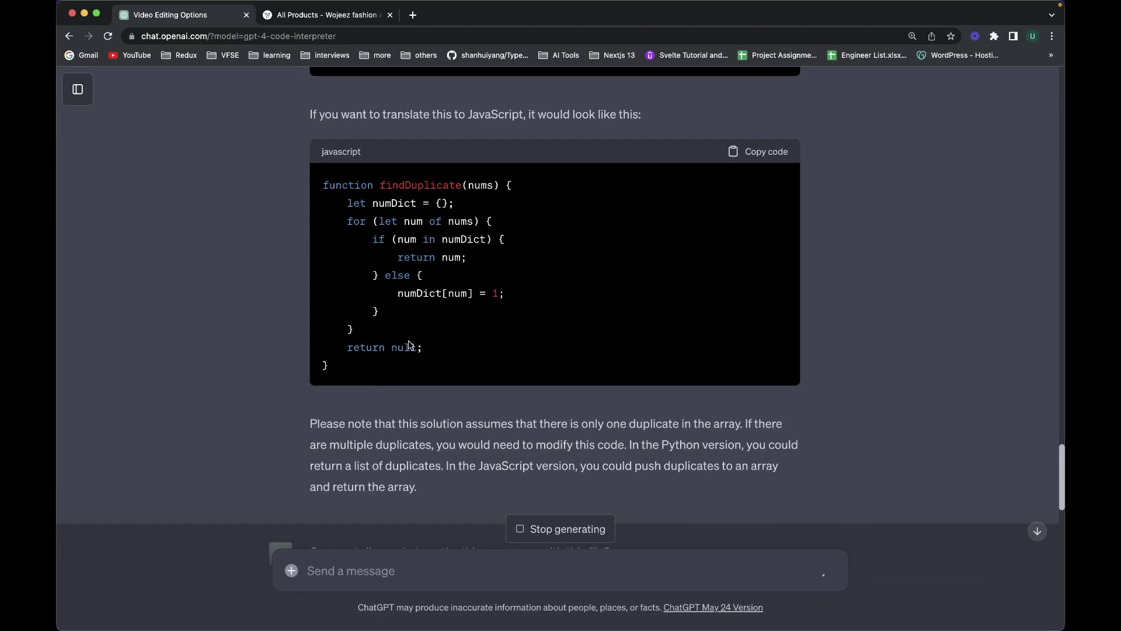
scroll(446, 345, up, 5)
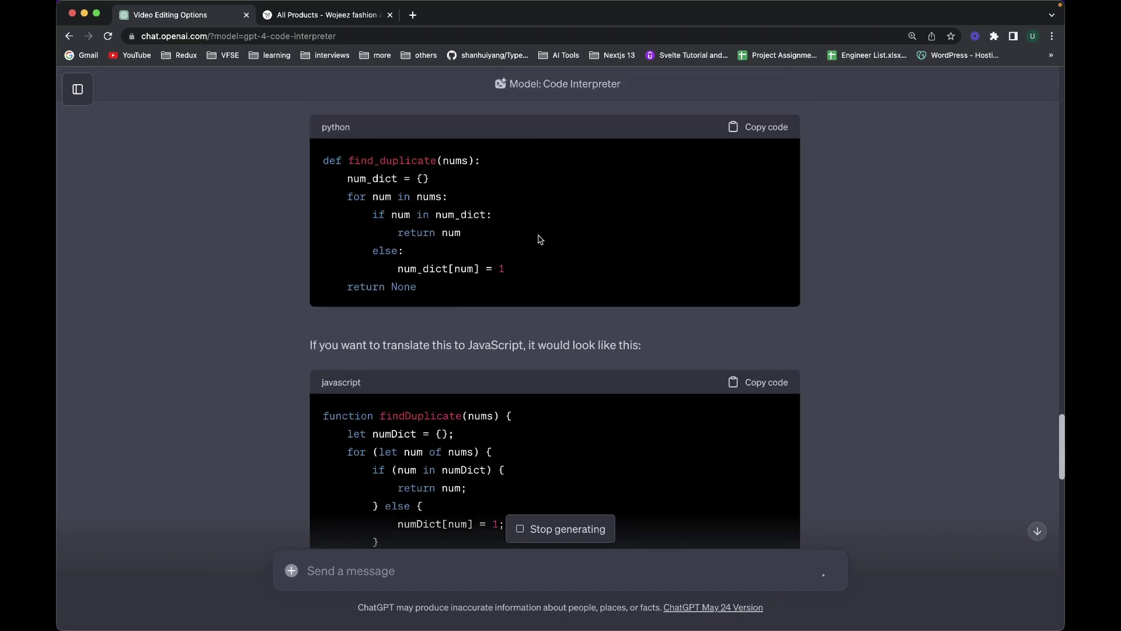
scroll(540, 239, up, 3)
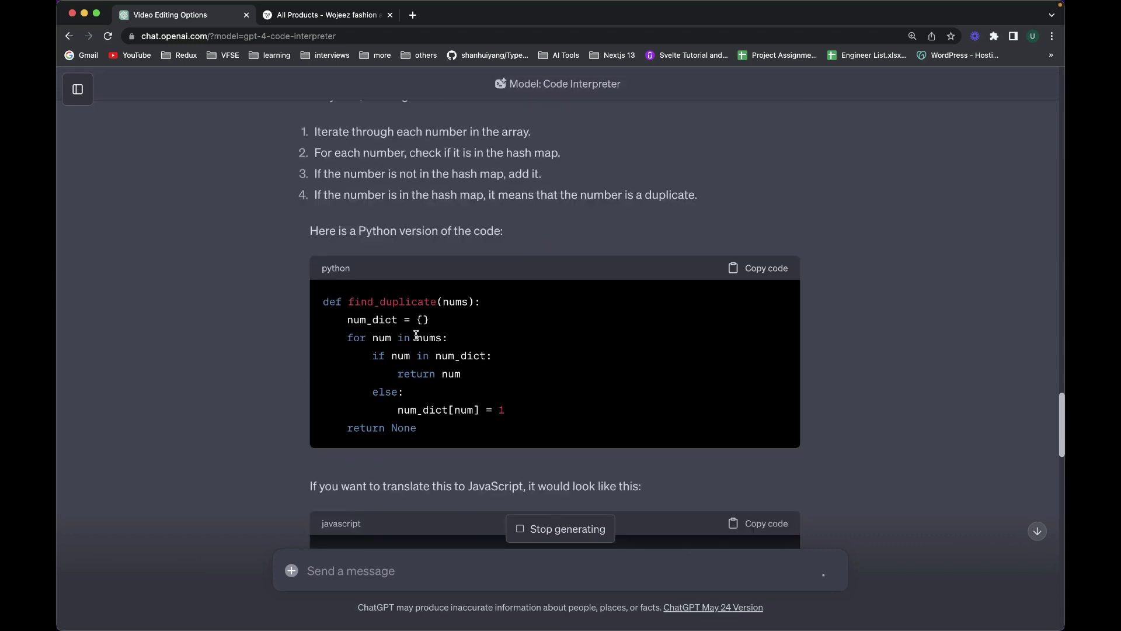
scroll(540, 351, down, 20)
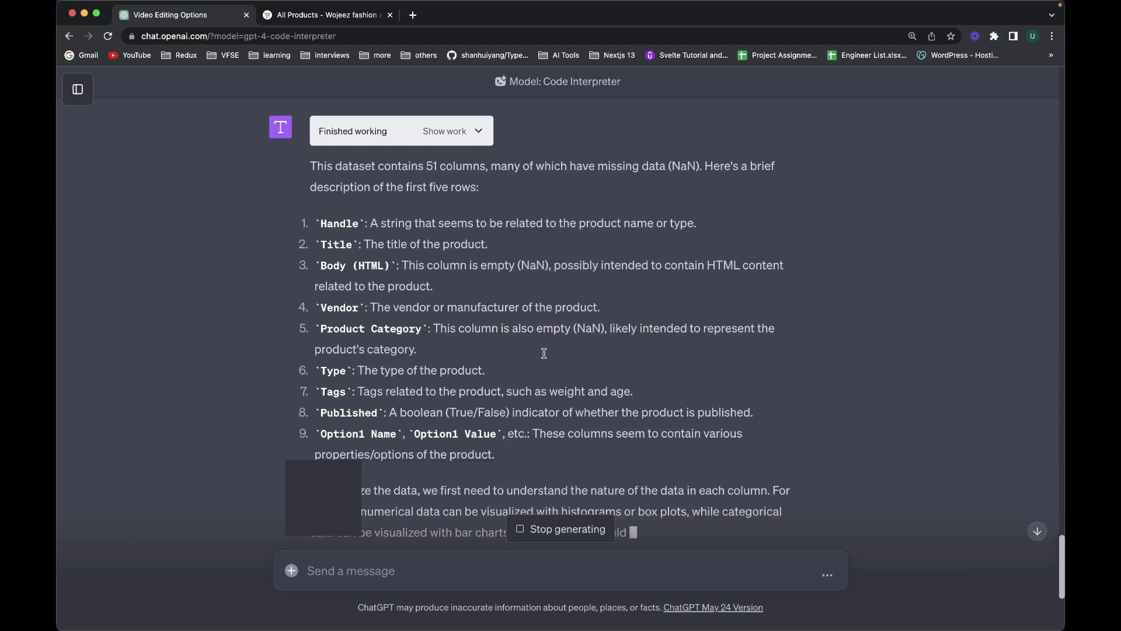
scroll(531, 333, up, 3)
scroll(401, 327, down, 3)
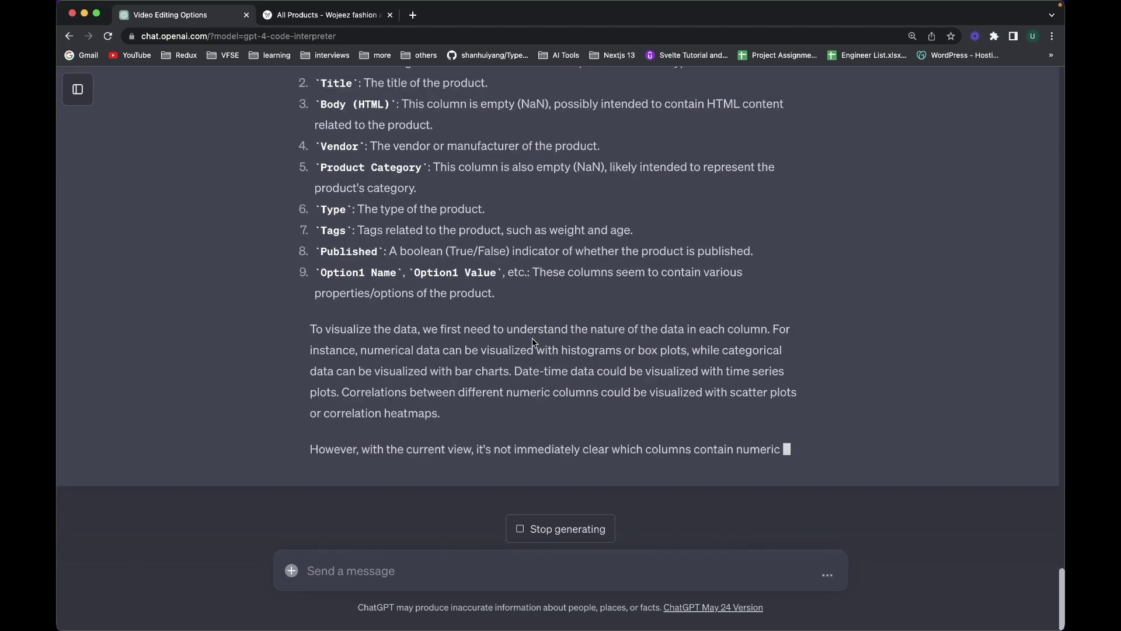
scroll(399, 319, up, 3)
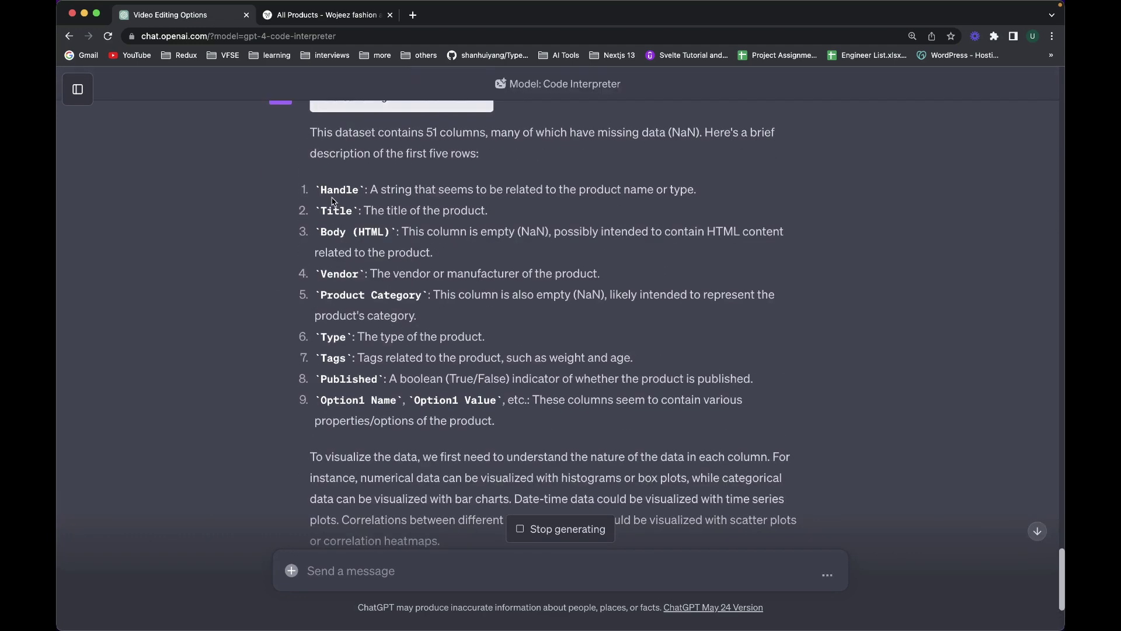
scroll(458, 374, down, 4)
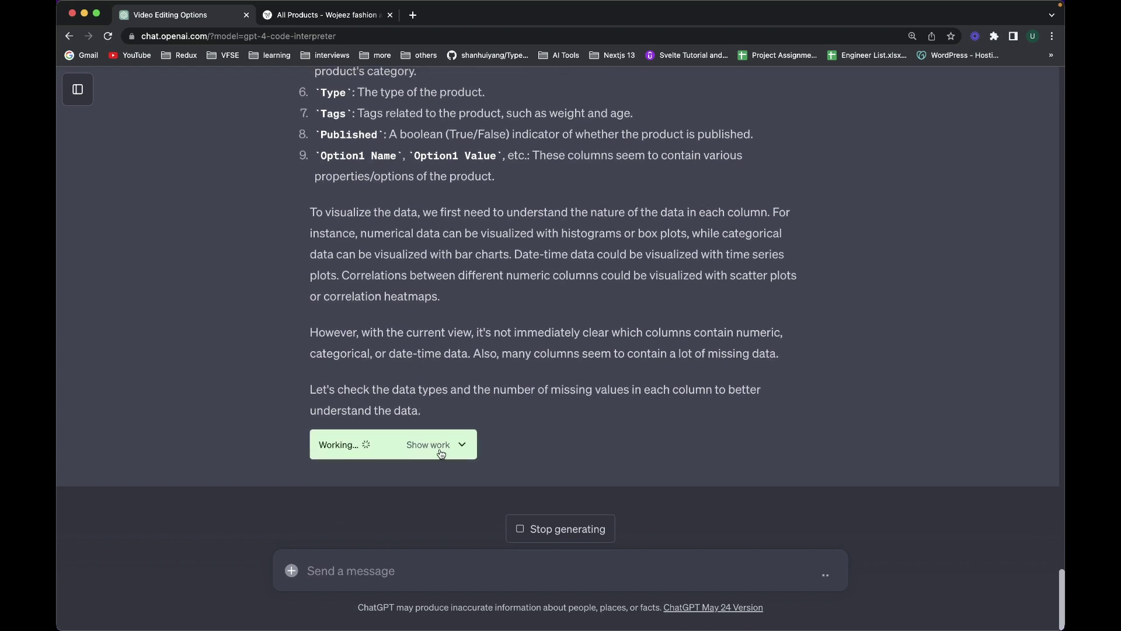
scroll(445, 348, up, 5)
scroll(446, 351, up, 2)
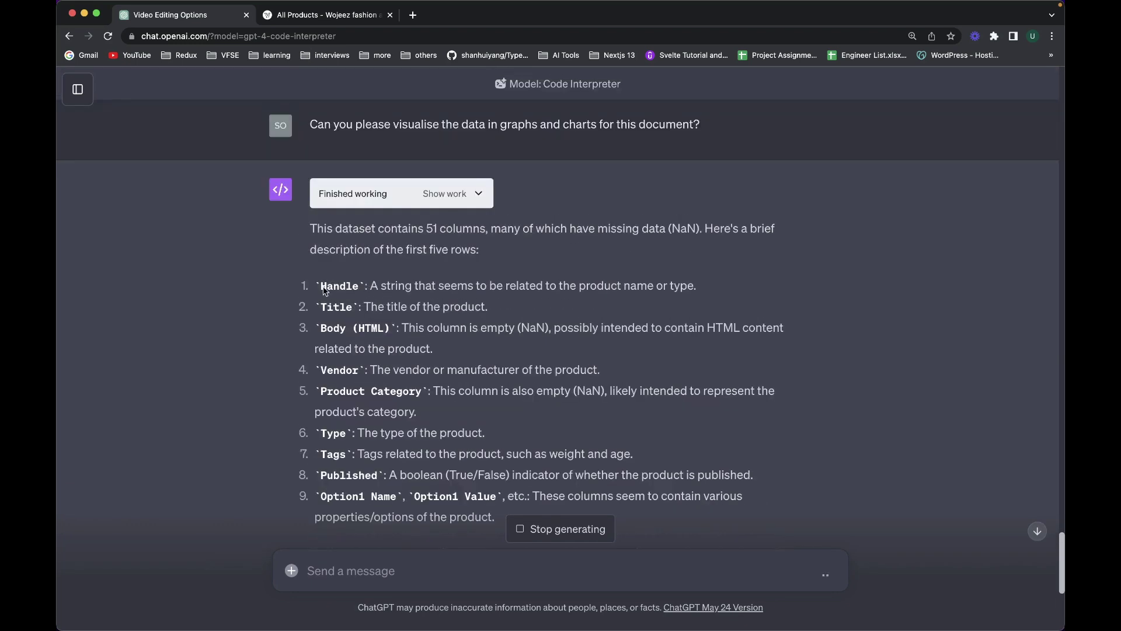
scroll(324, 286, down, 1)
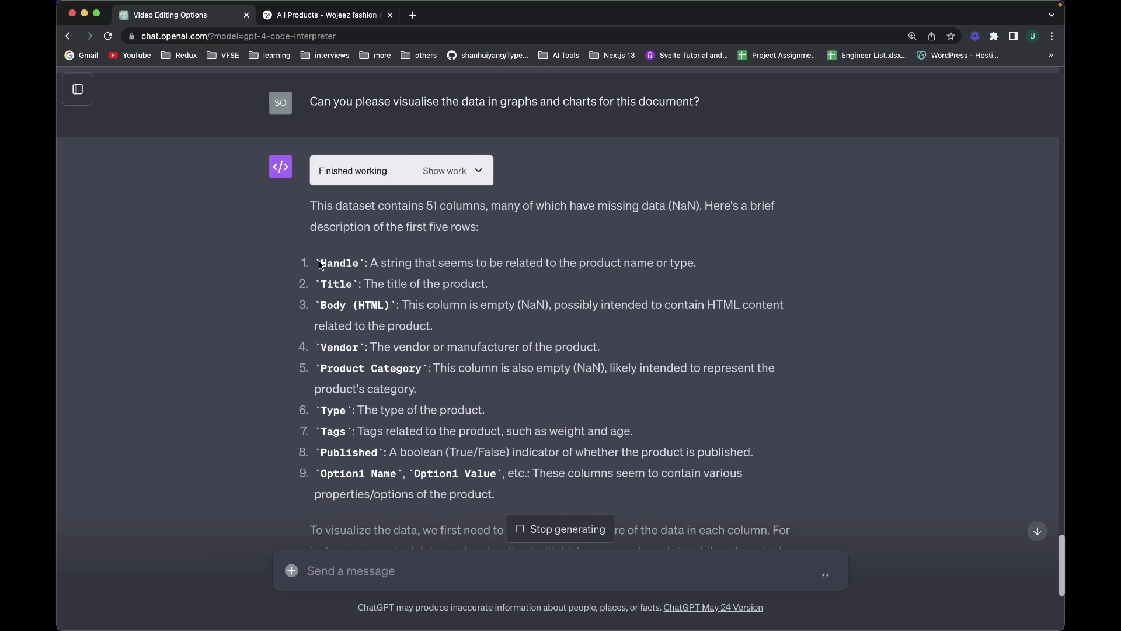
Highlight the column description list, deselect it, and scroll down to the rendered charts
drag(320, 265, 455, 453)
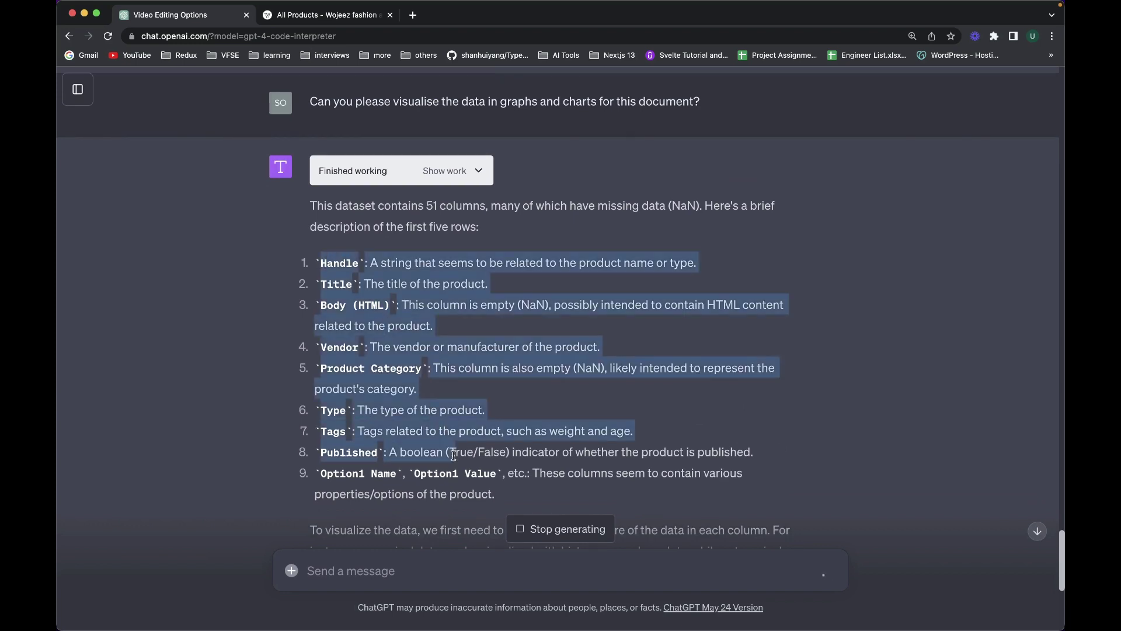
click(510, 378)
scroll(510, 374, down, 8)
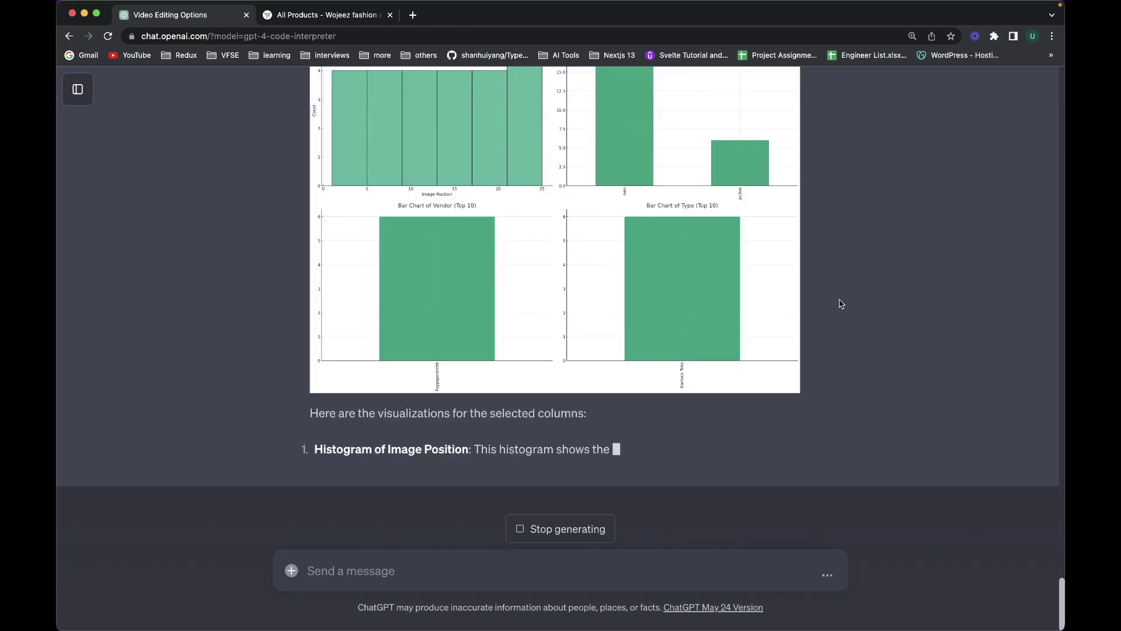
Scroll back through the conversation to review the four charts and earlier answers
scroll(233, 383, up, 5)
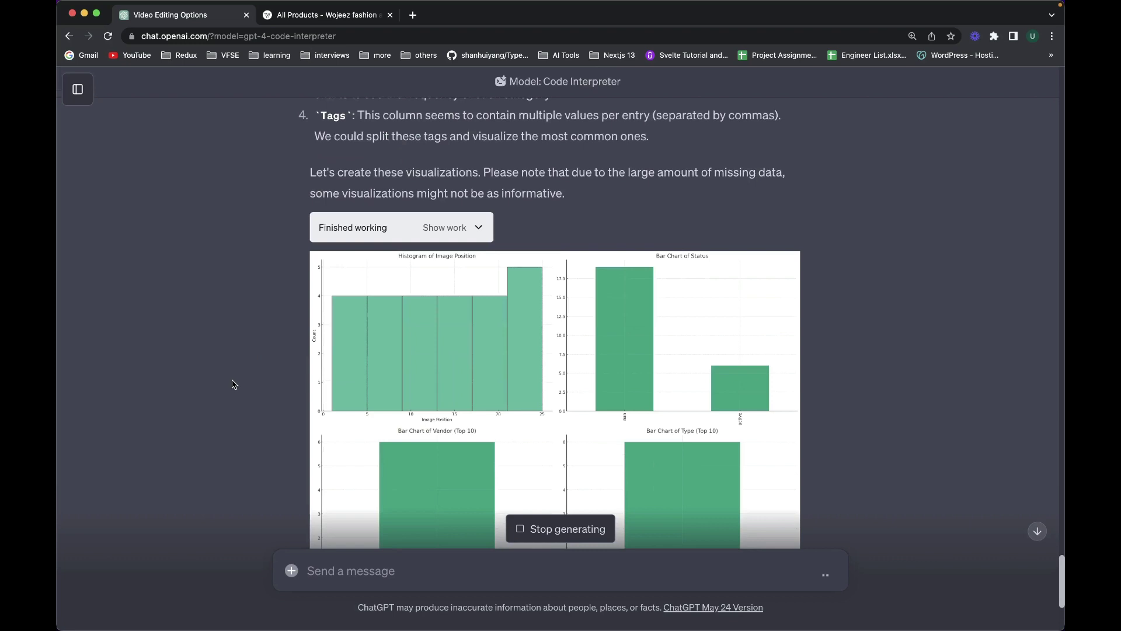
scroll(233, 384, up, 4)
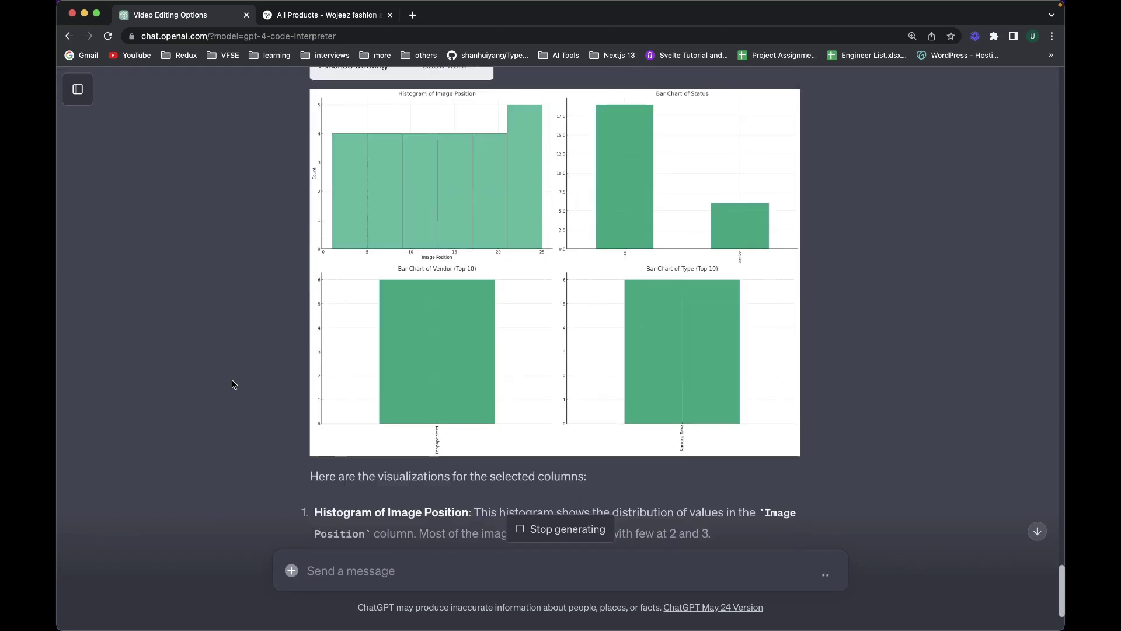
scroll(233, 383, up, 5)
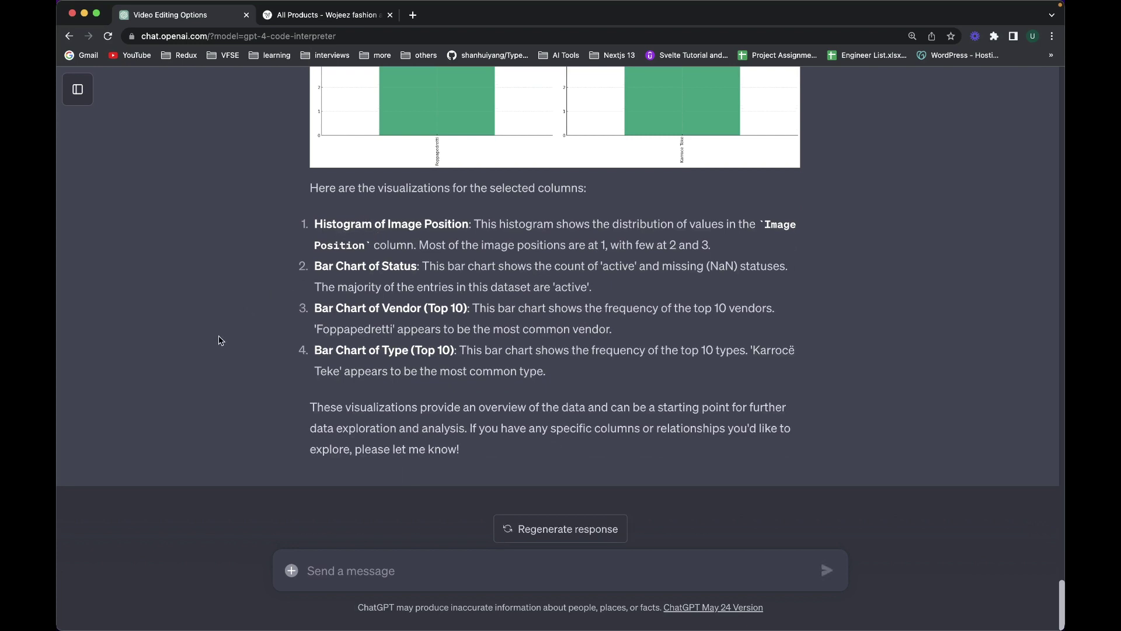
scroll(229, 376, up, 5)
scroll(229, 376, up, 1)
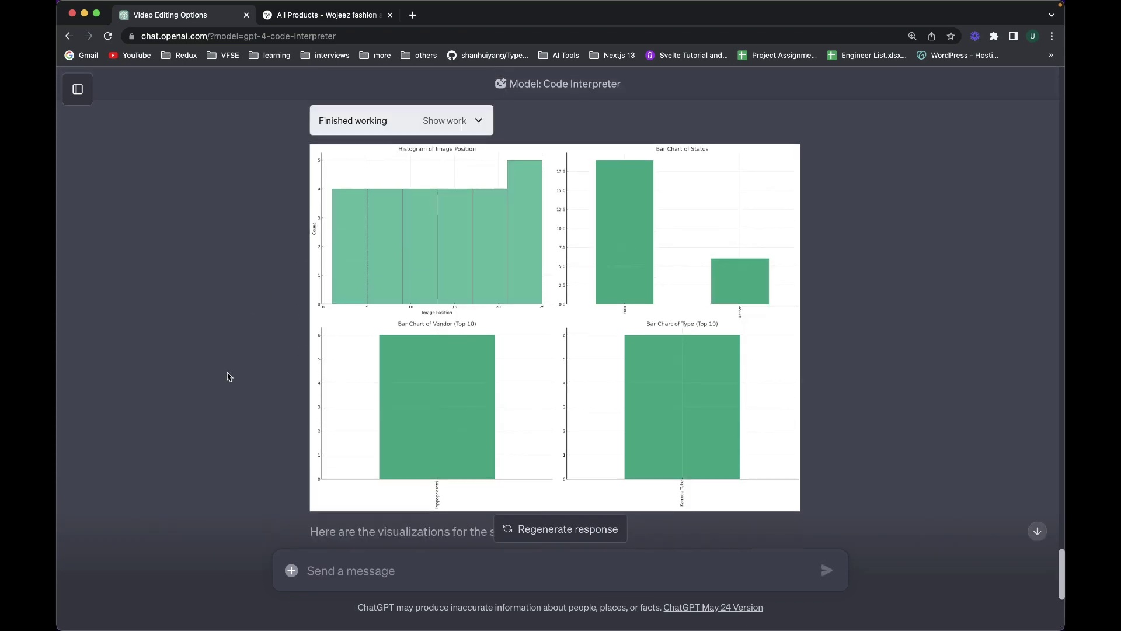
scroll(229, 376, up, 4)
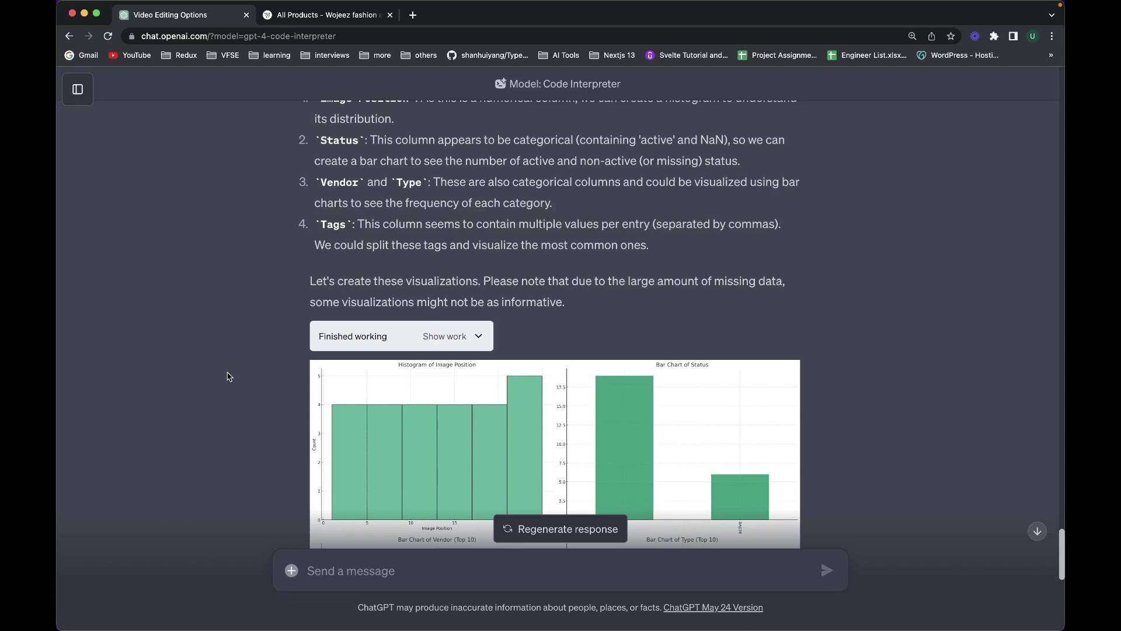
scroll(229, 377, up, 8)
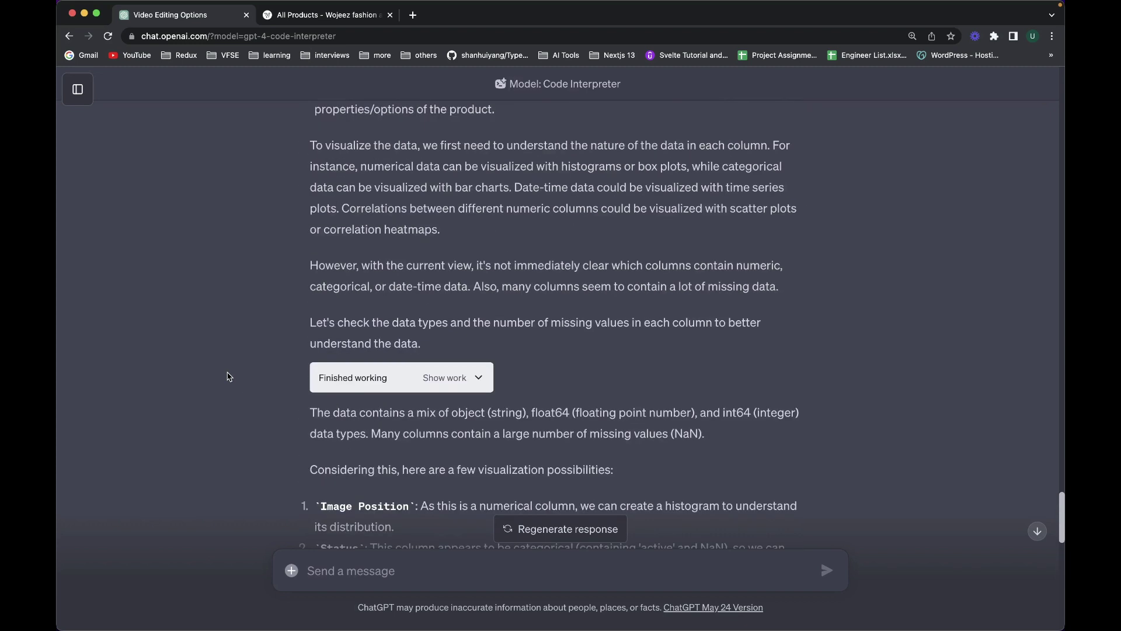
scroll(229, 376, up, 20)
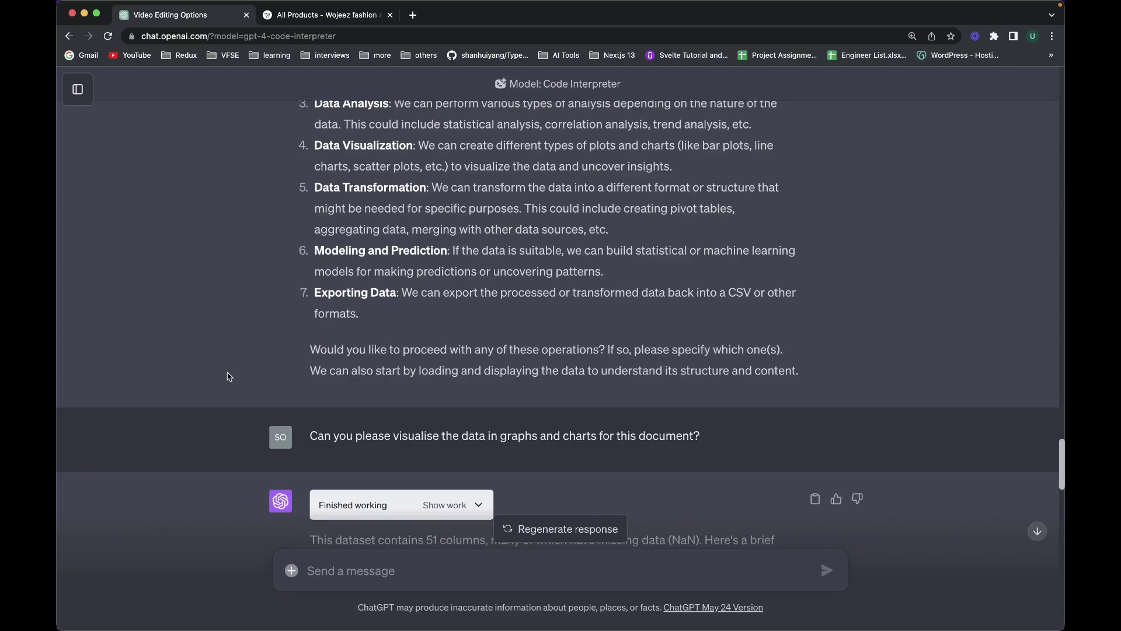
scroll(229, 376, down, 5)
scroll(228, 376, up, 15)
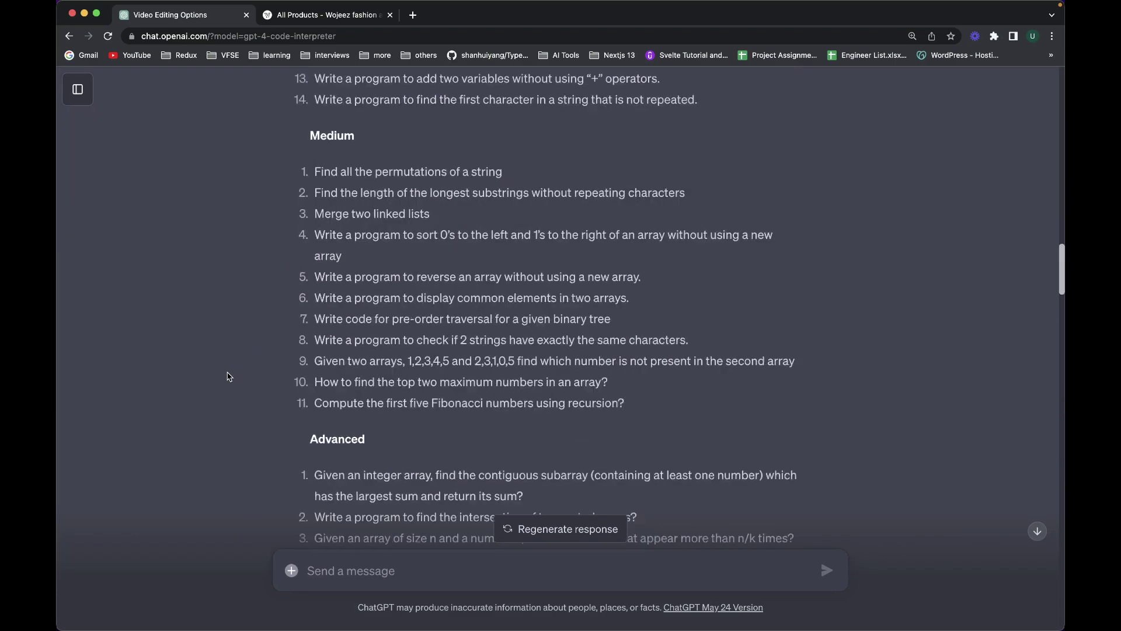
scroll(229, 376, down, 15)
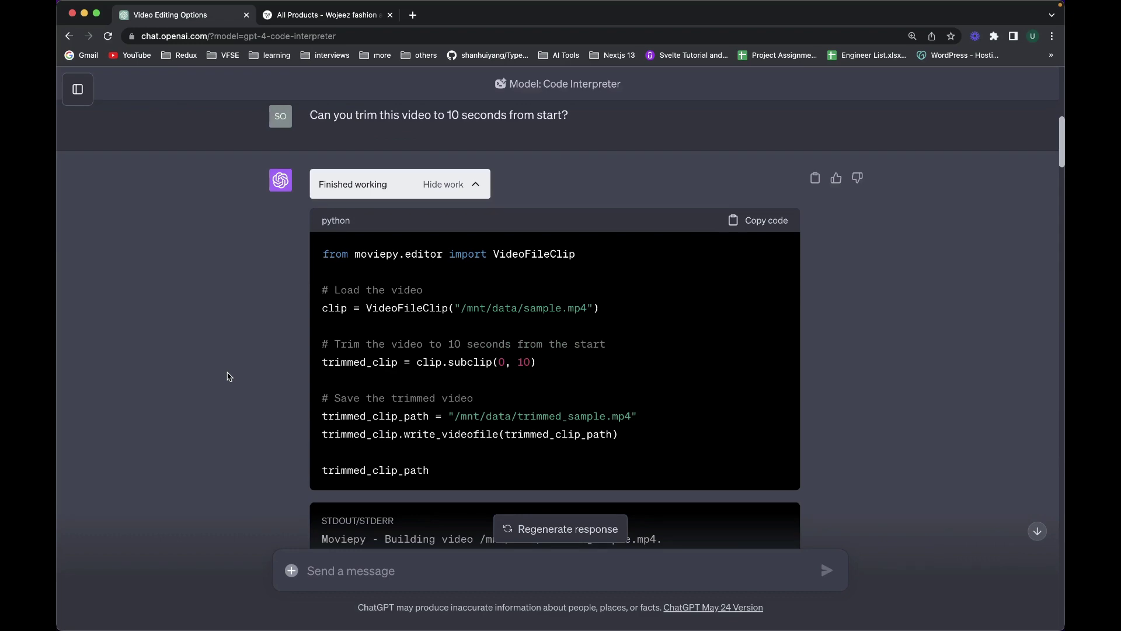
scroll(229, 376, up, 3)
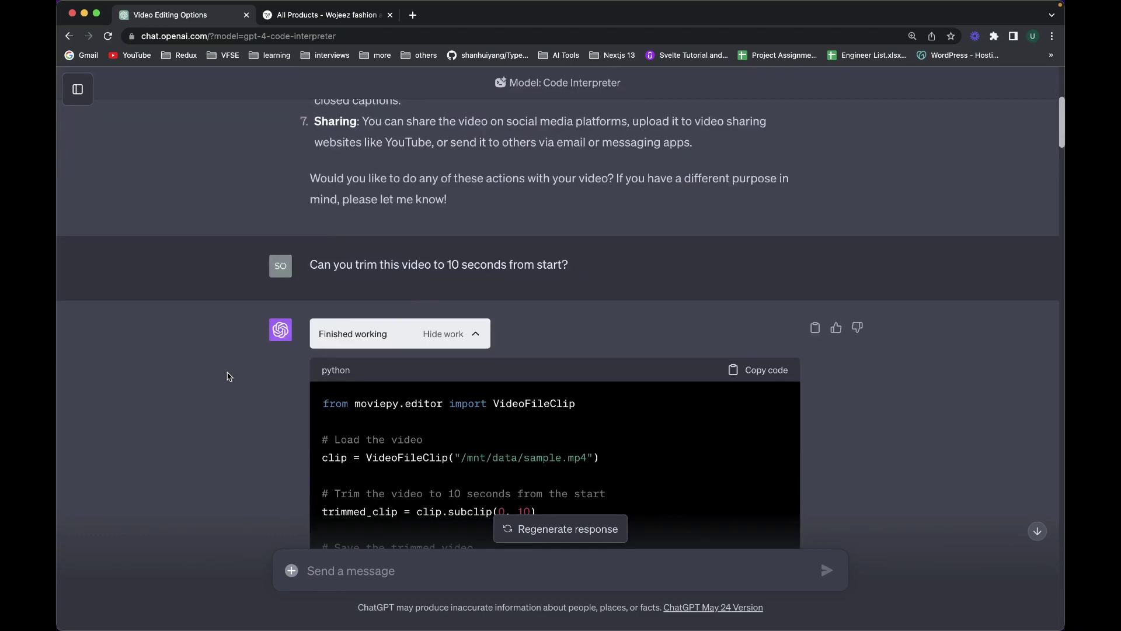
scroll(229, 376, down, 15)
scroll(229, 376, down, 20)
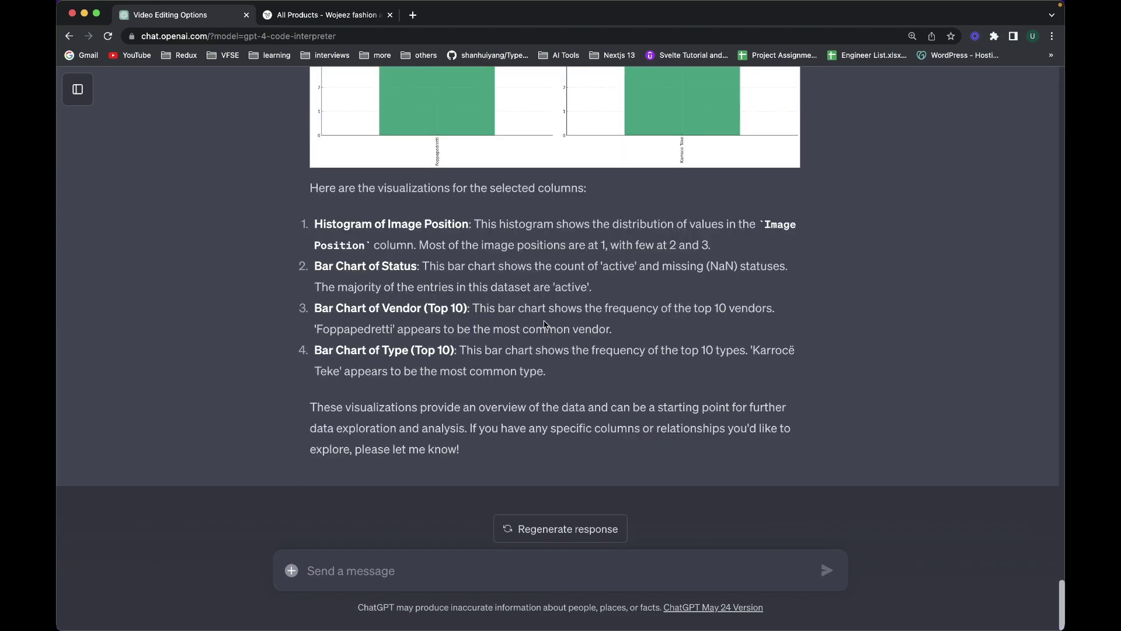
scroll(544, 320, up, 15)
scroll(544, 320, up, 10)
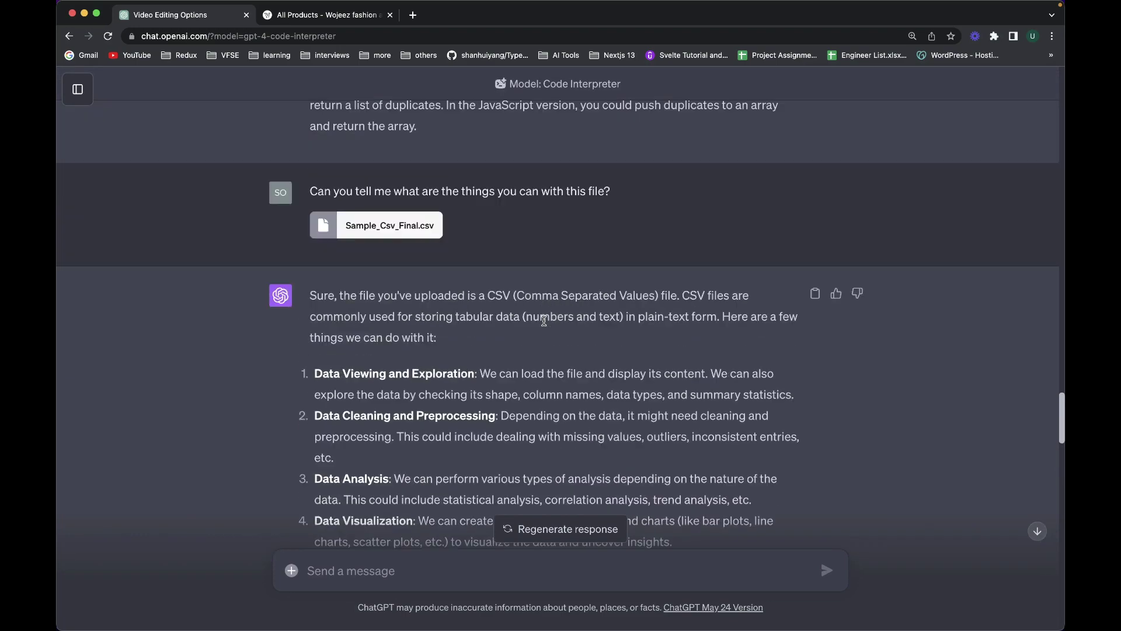
Ask 'Can I run the code directly here' in a new message
click(612, 572)
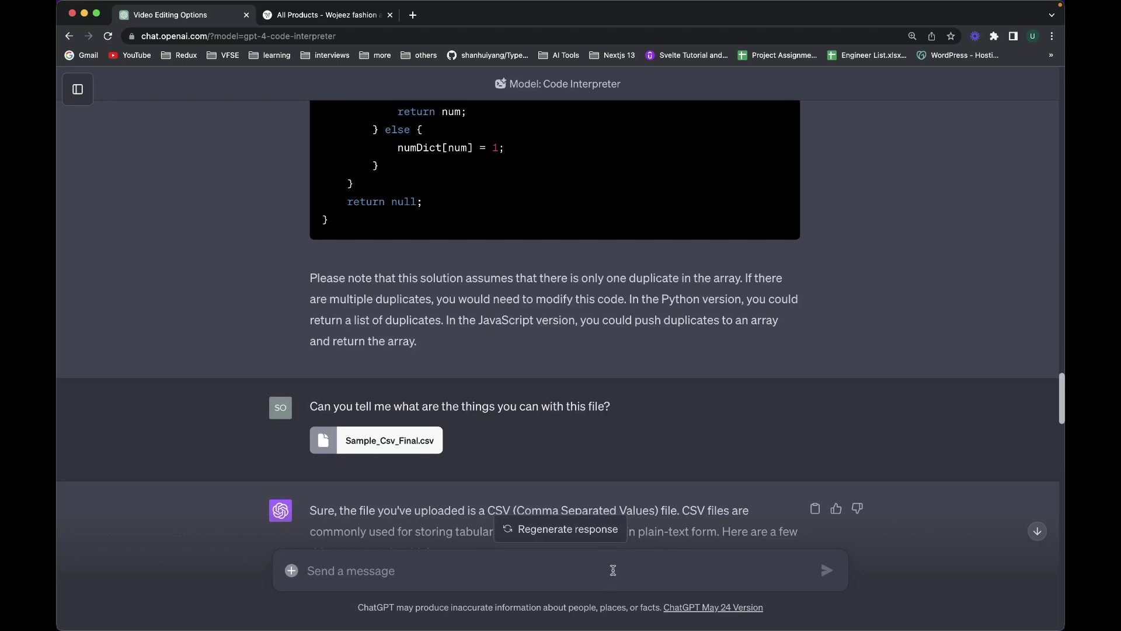
text(Can you)
key(BackSpace)
key(BackSpace)
key(BackSpace)
key(BackSpace)
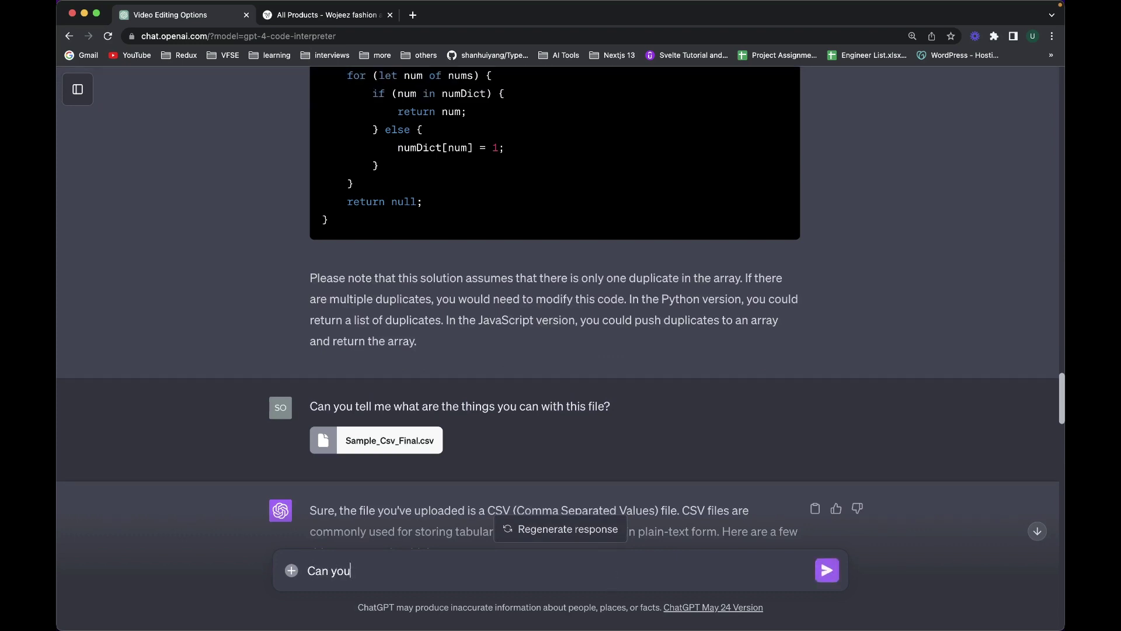
text(I run the code directly here)
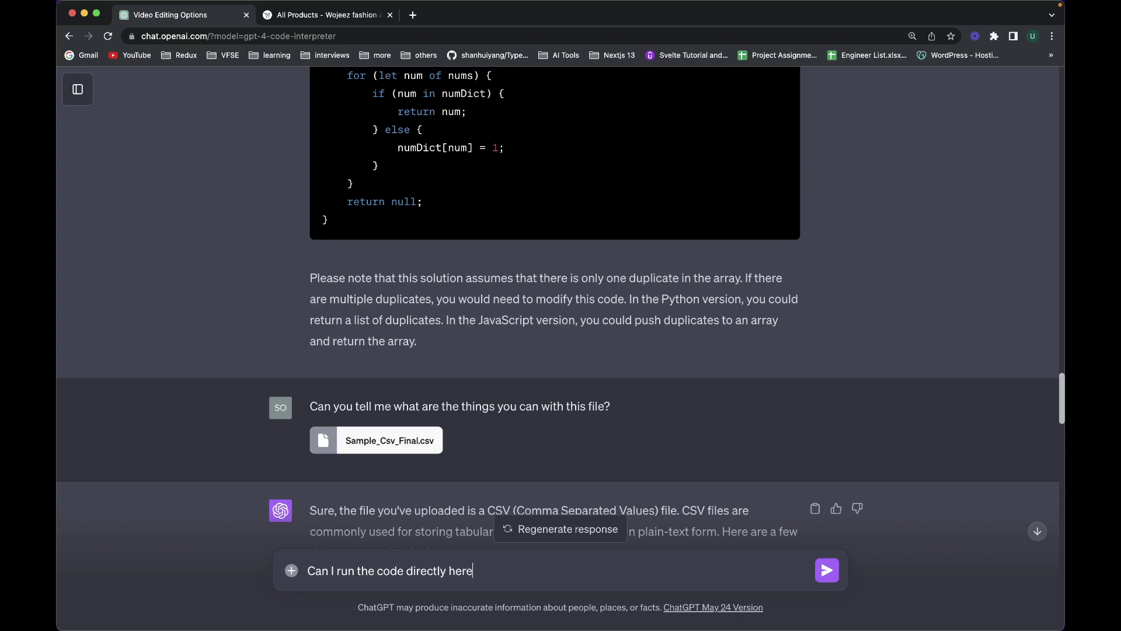
key(Return)
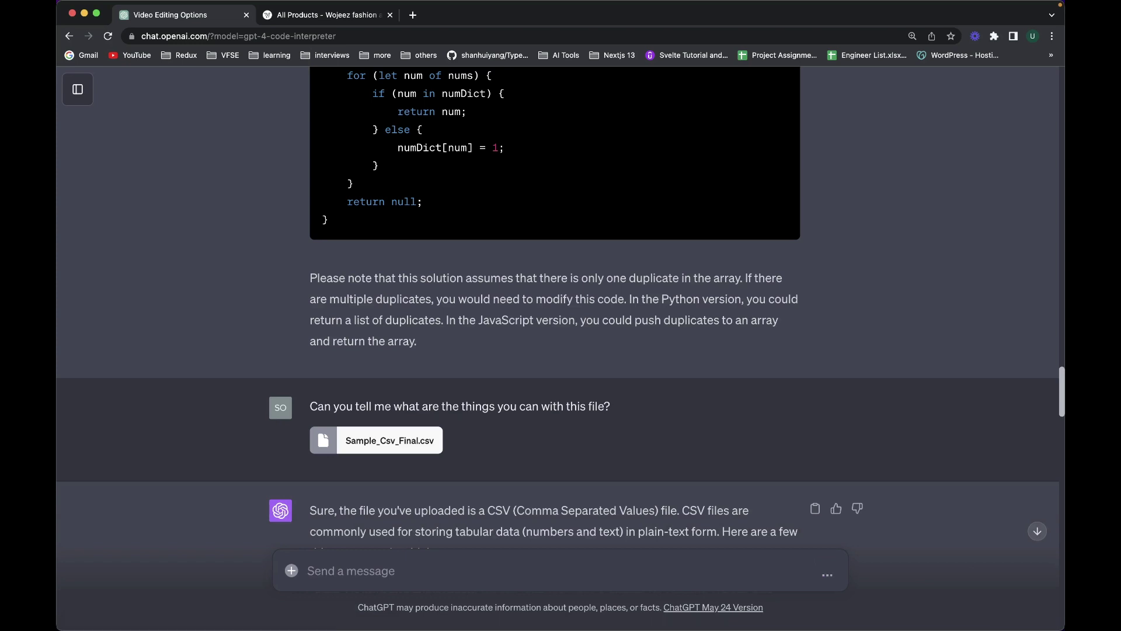